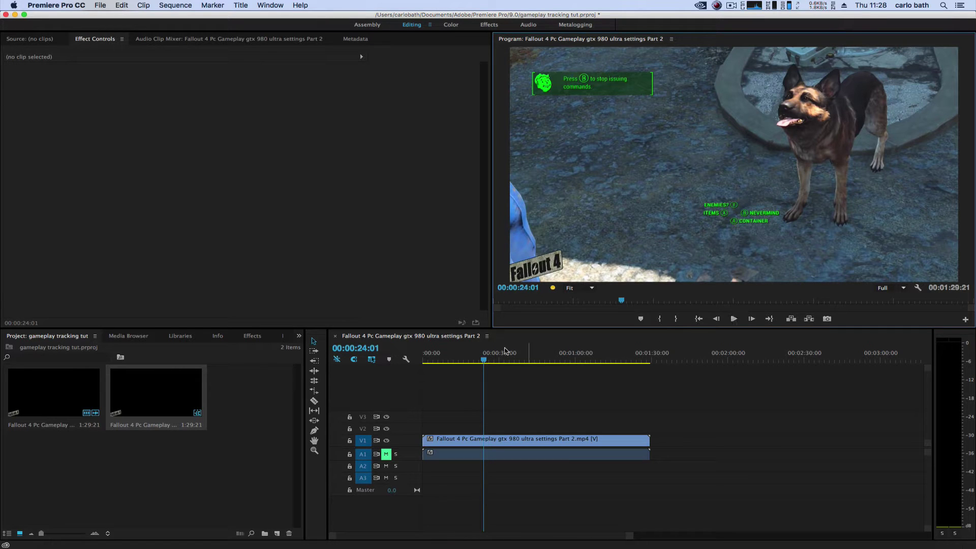
Split the gameplay clip on V1 at 00:00:19:18 and at 00:00:25:24 with the Razor tool.
{"action": "left_click_drag", "start_coordinate": [485, 359], "coordinate": [472, 360]}
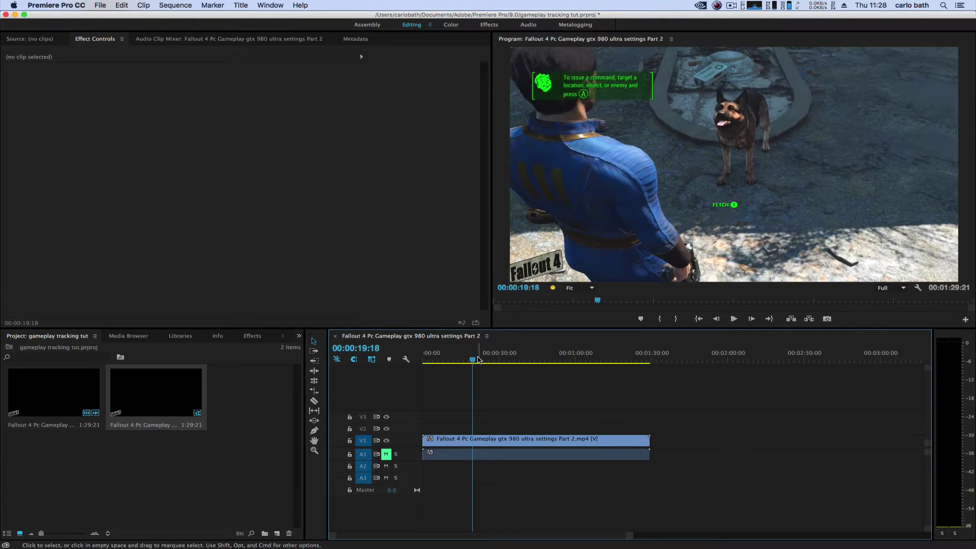
{"action": "left_click", "coordinate": [314, 401]}
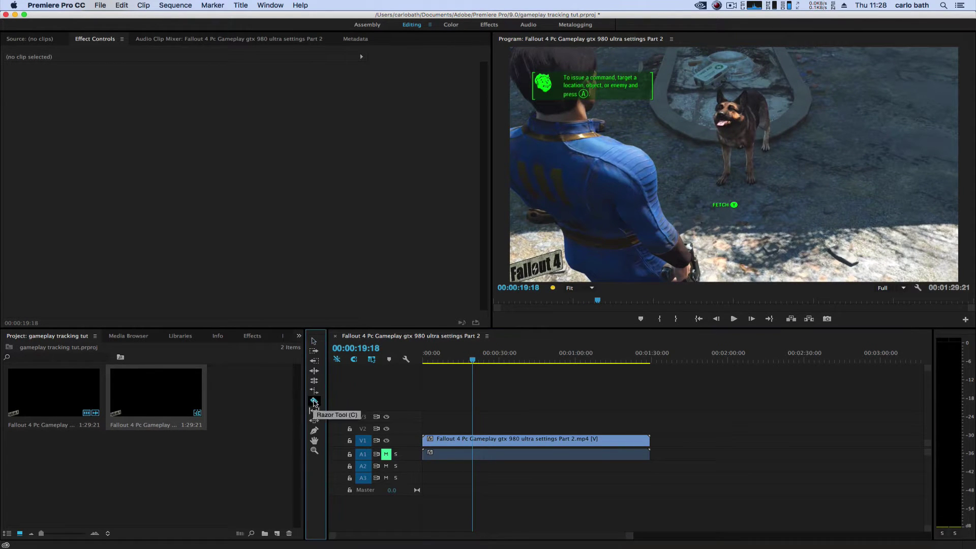
{"action": "left_click", "coordinate": [477, 439]}
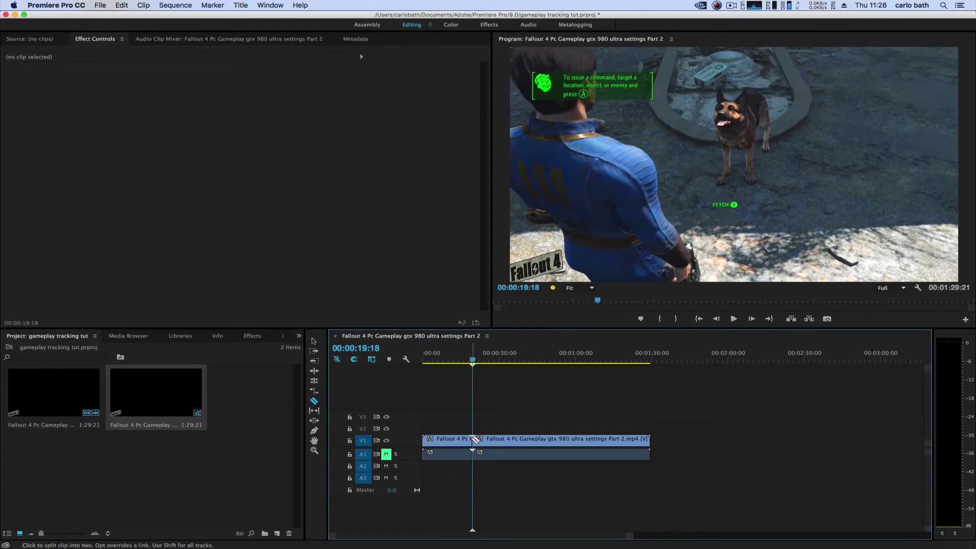
{"action": "left_click_drag", "start_coordinate": [482, 360], "coordinate": [489, 363]}
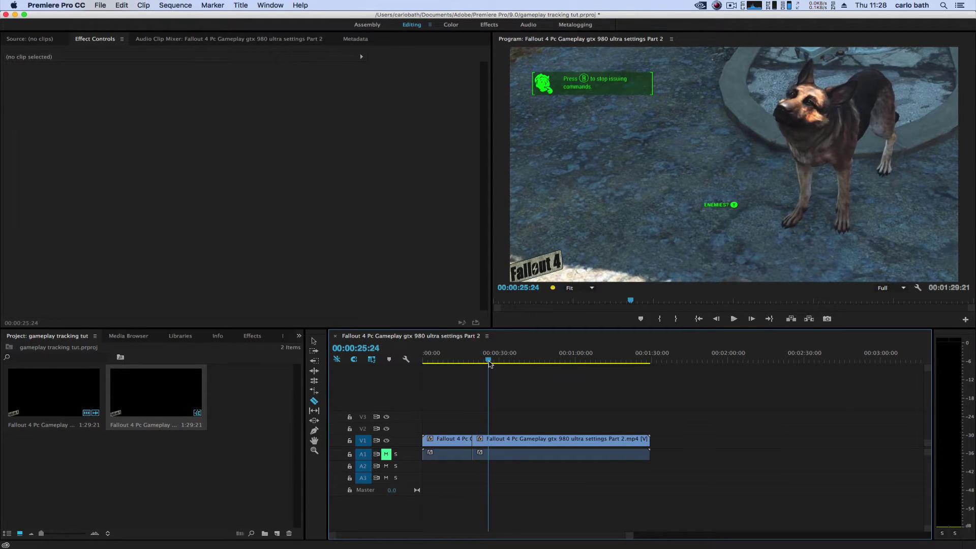
{"action": "left_click", "coordinate": [490, 440]}
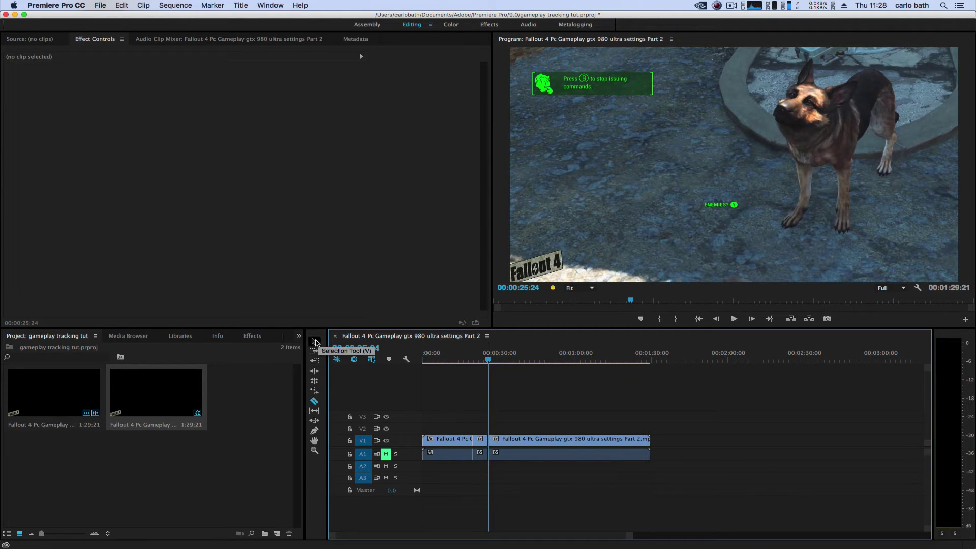
Replace the short middle segment of the gameplay clip with an After Effects composition and dismiss the plug-in notice.
{"action": "left_click", "coordinate": [315, 342]}
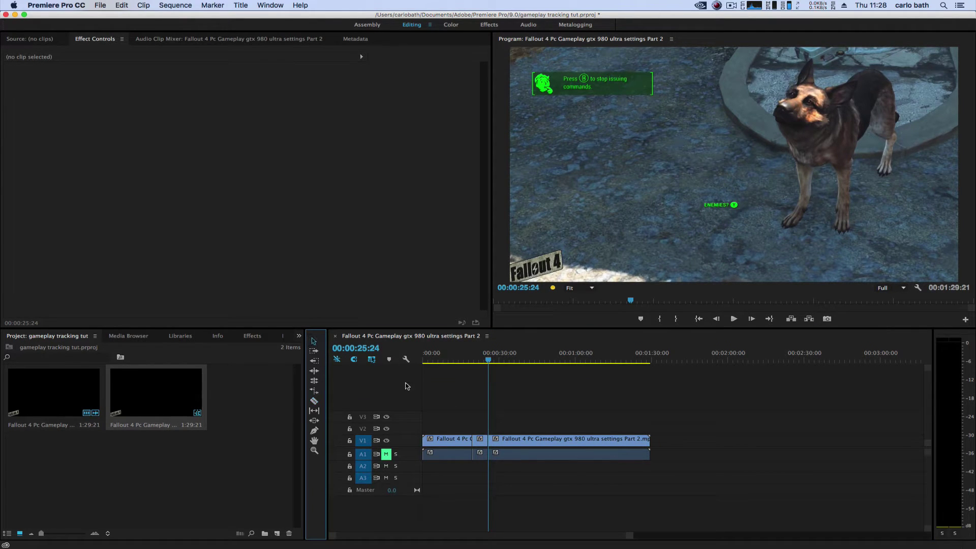
{"action": "left_click", "coordinate": [478, 445]}
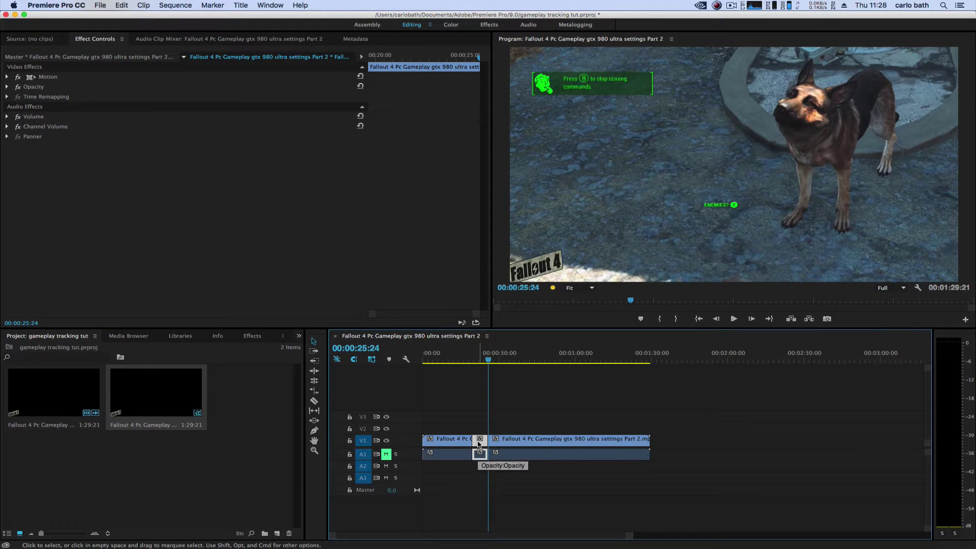
{"action": "right_click", "coordinate": [478, 445]}
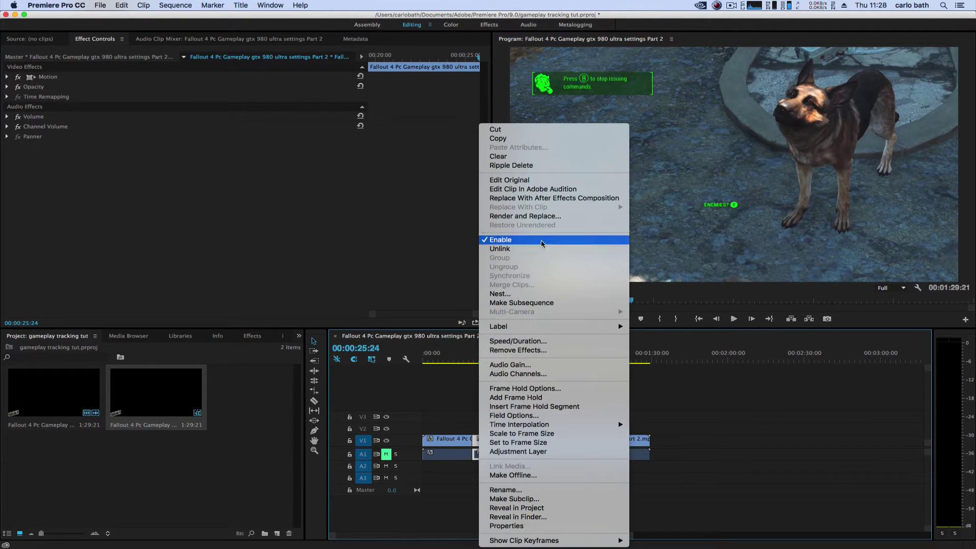
{"action": "left_click", "coordinate": [548, 198]}
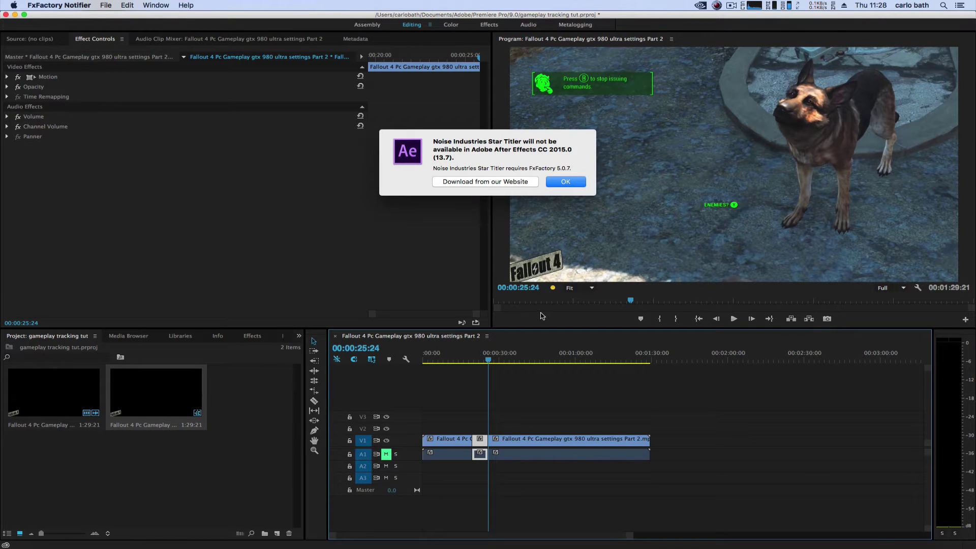
{"action": "left_click", "coordinate": [567, 183]}
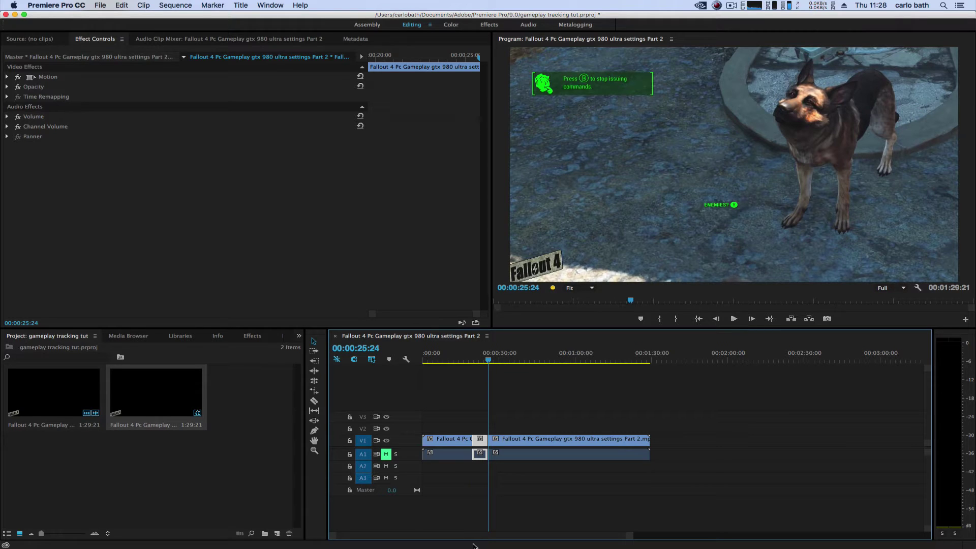
Switch to After Effects and save the new project on the Desktop as "track".
{"action": "left_click", "coordinate": [470, 547]}
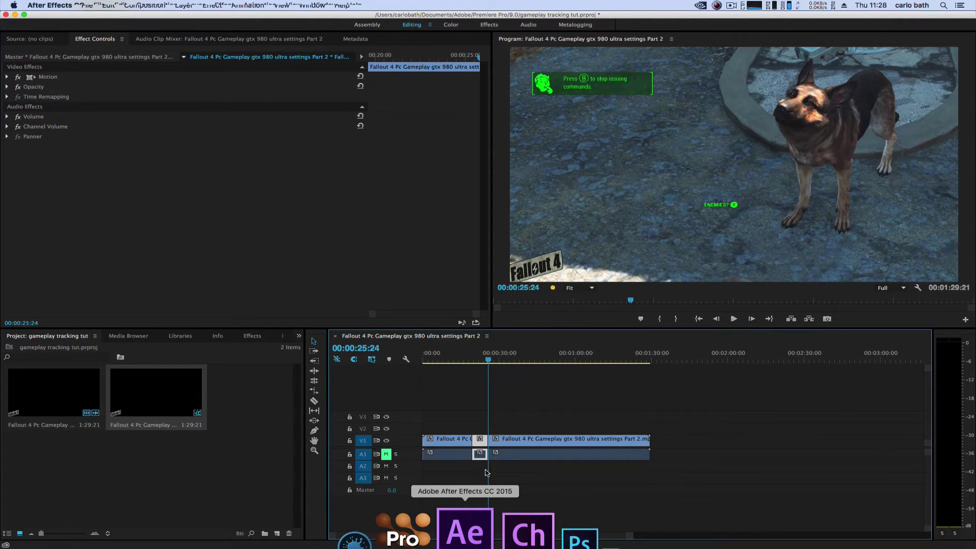
{"action": "key", "text": "super+s"}
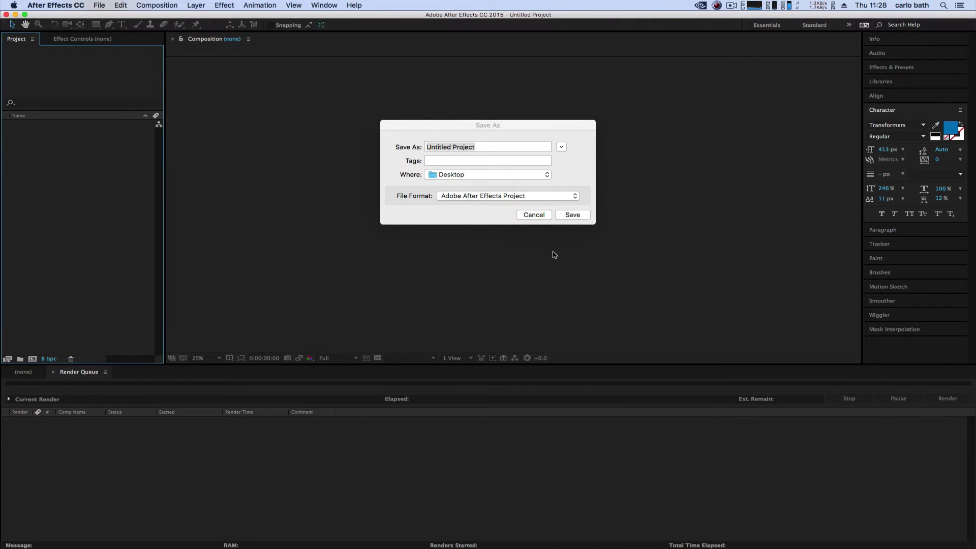
{"action": "left_click", "coordinate": [466, 148]}
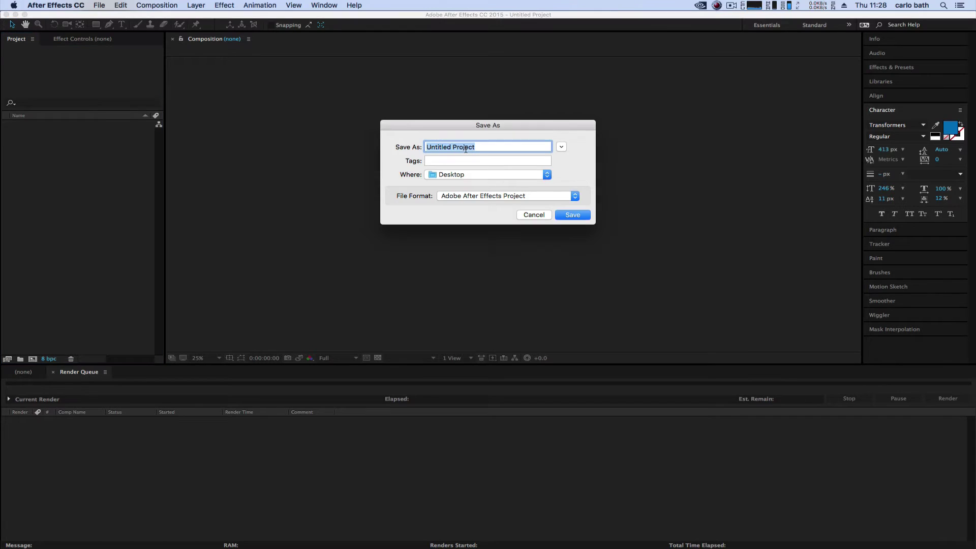
{"action": "type", "text": "track"}
{"action": "left_click", "coordinate": [574, 215]}
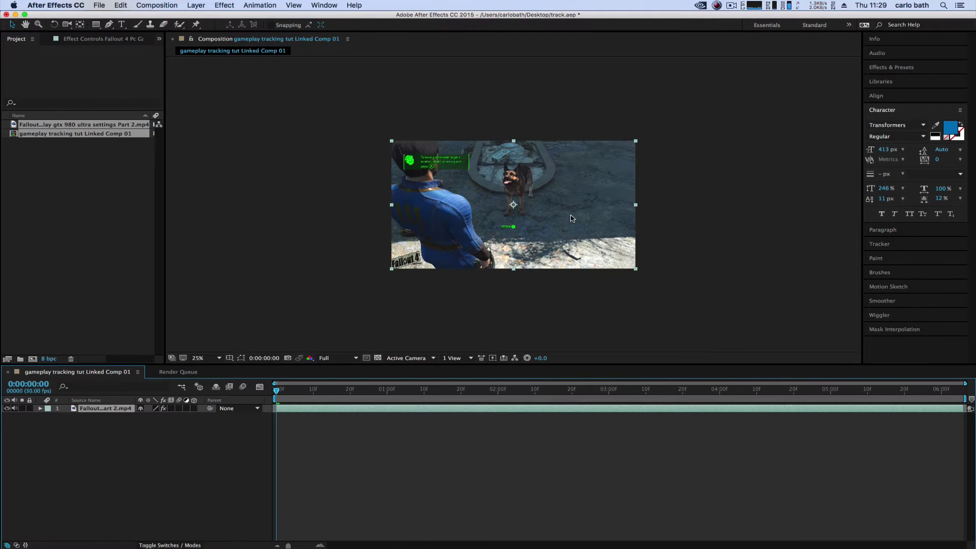
Run Track Camera on the gameplay footage layer and accept the warning about masks and effects.
{"action": "key", "text": "period"}
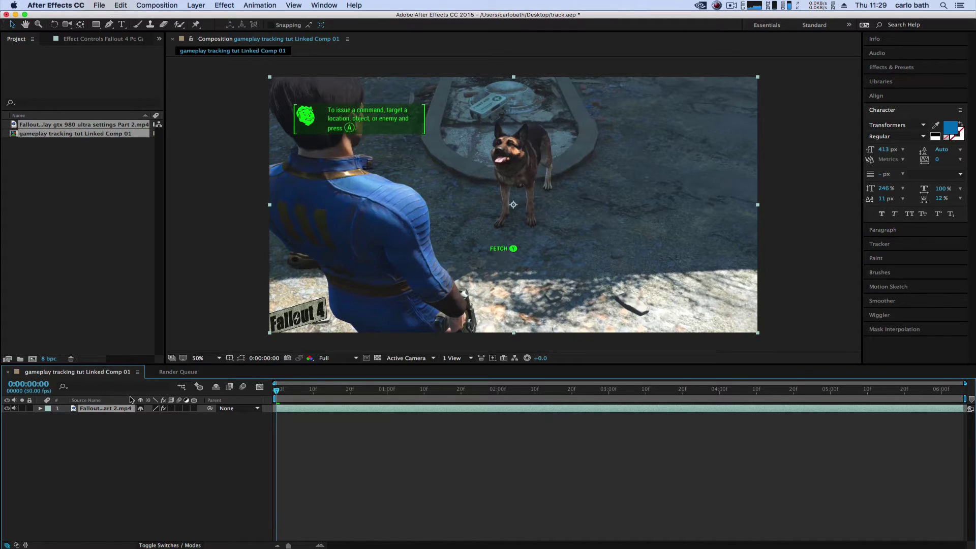
{"action": "left_click", "coordinate": [267, 4]}
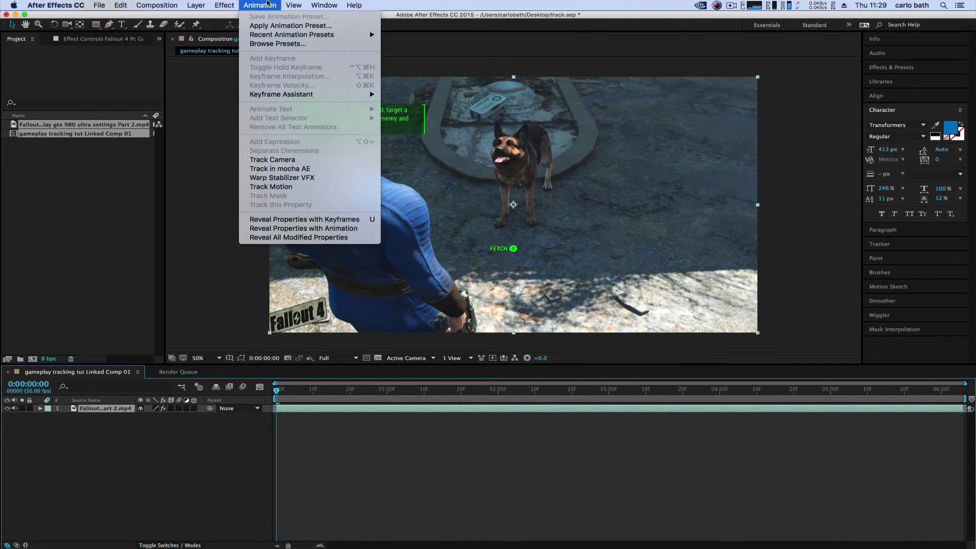
{"action": "left_click", "coordinate": [278, 159]}
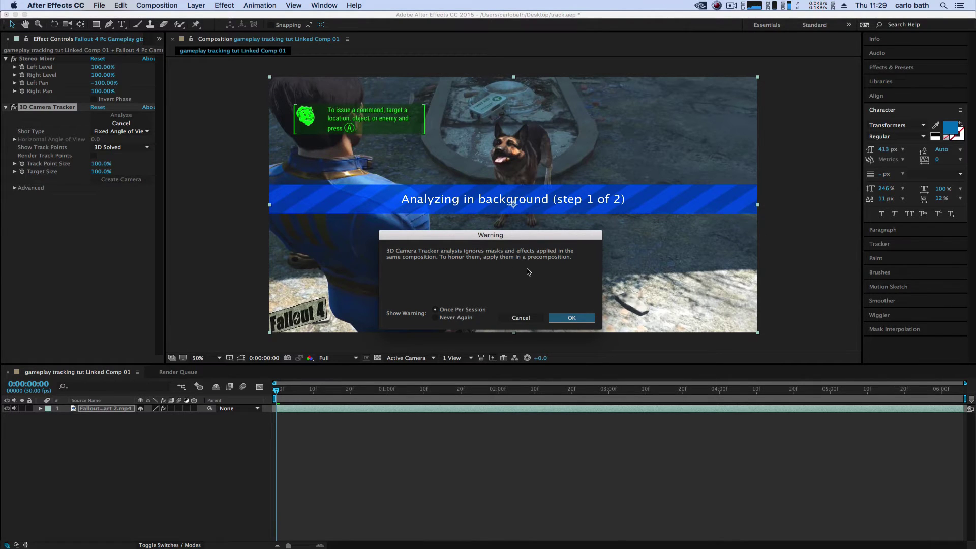
{"action": "left_click", "coordinate": [520, 317]}
{"action": "left_click", "coordinate": [570, 318]}
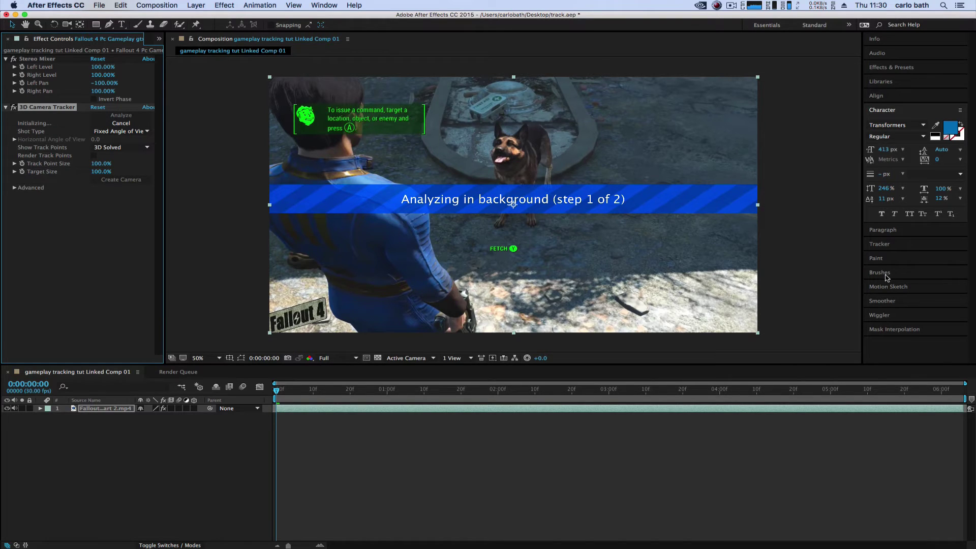
Change to the Effects workspace and select the gameplay footage layer while the camera analysis runs.
{"action": "left_click", "coordinate": [848, 26]}
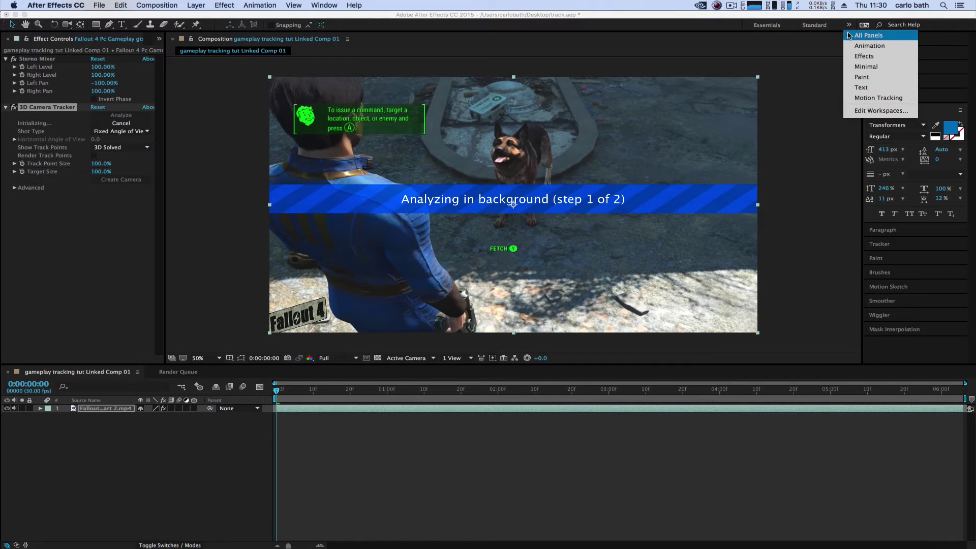
{"action": "left_click", "coordinate": [852, 56]}
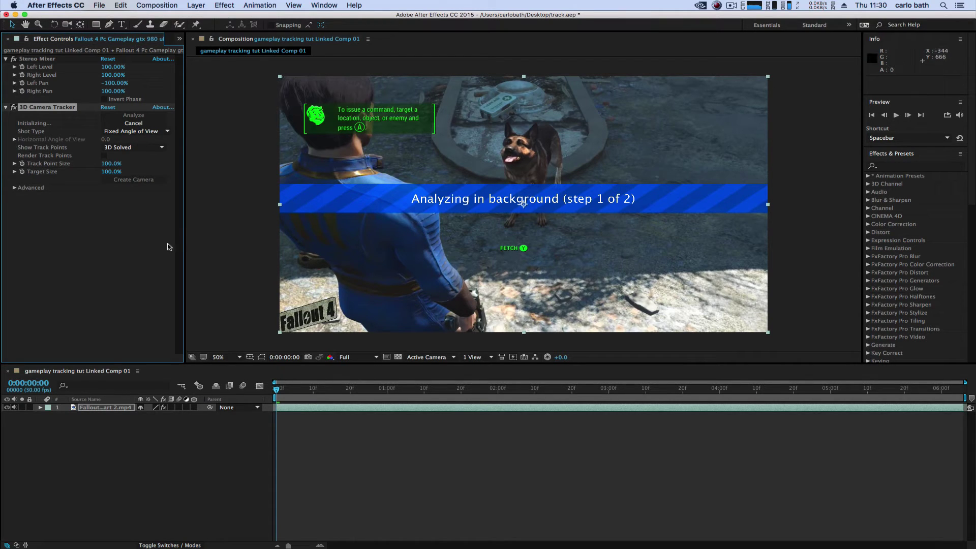
{"action": "left_click", "coordinate": [115, 408]}
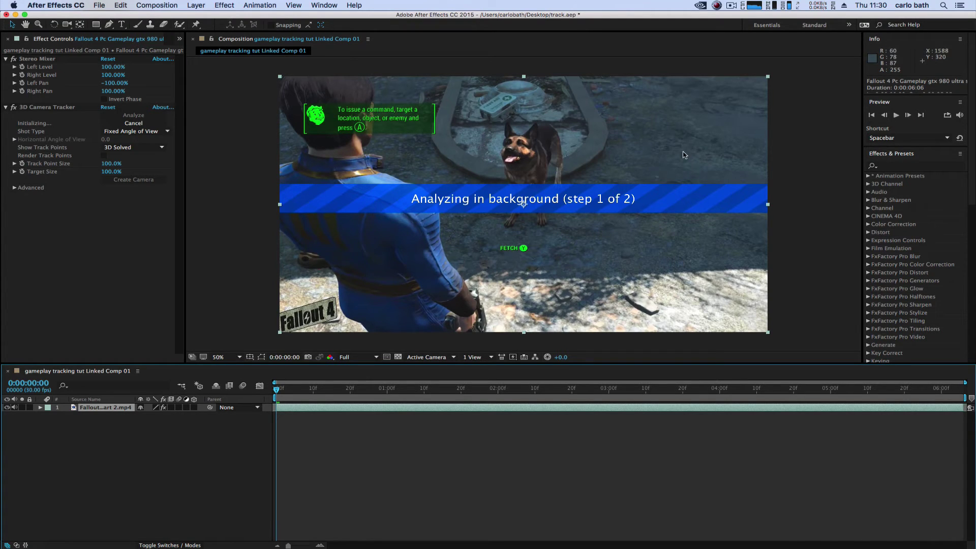
{"action": "left_click", "coordinate": [730, 6]}
{"action": "left_click", "coordinate": [743, 35]}
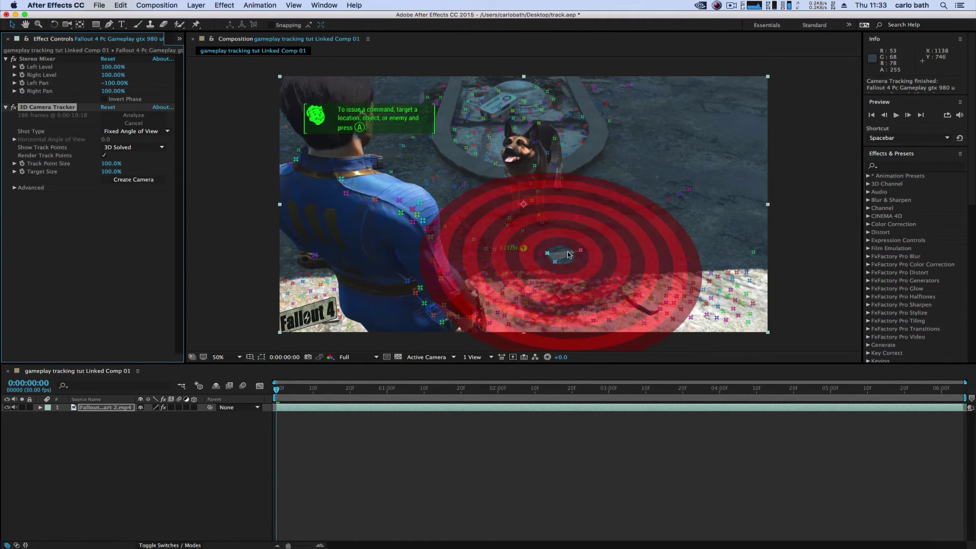
At the first frame, create a text layer and camera from the ground track points in front of the dog.
{"action": "mouse_move", "coordinate": [283, 395]}
{"action": "left_mouse_down"}
{"action": "mouse_move", "coordinate": [913, 384]}
{"action": "mouse_move", "coordinate": [275, 402]}
{"action": "left_mouse_up"}
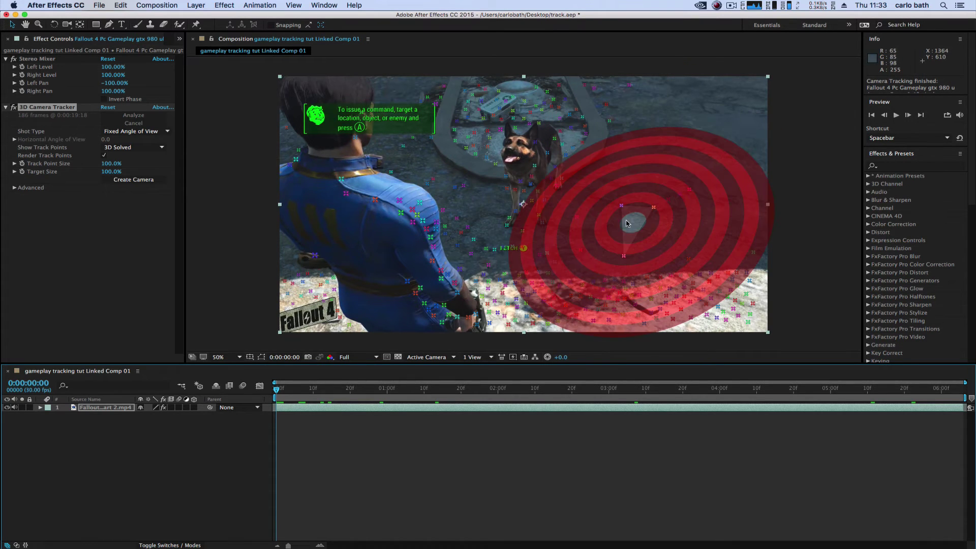
{"action": "right_click", "coordinate": [584, 254]}
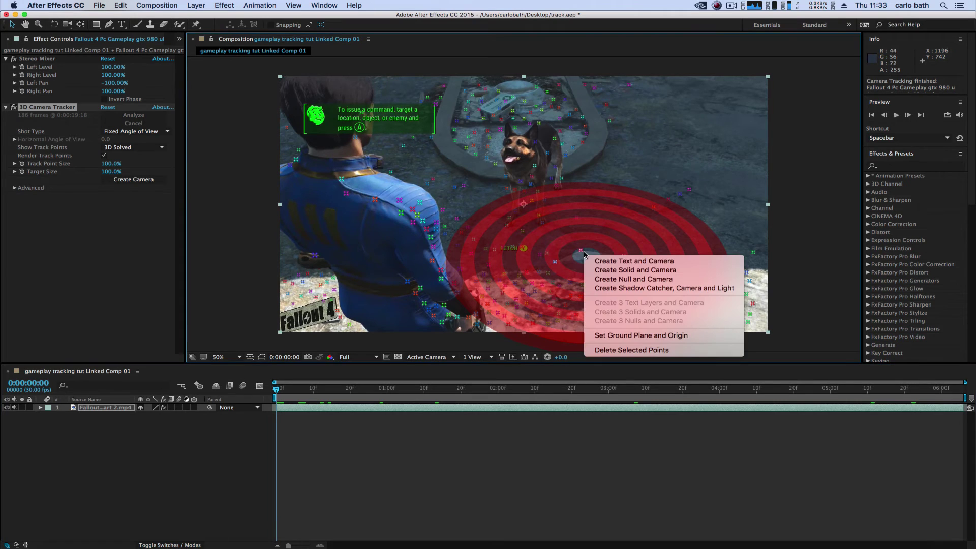
{"action": "left_click", "coordinate": [590, 262]}
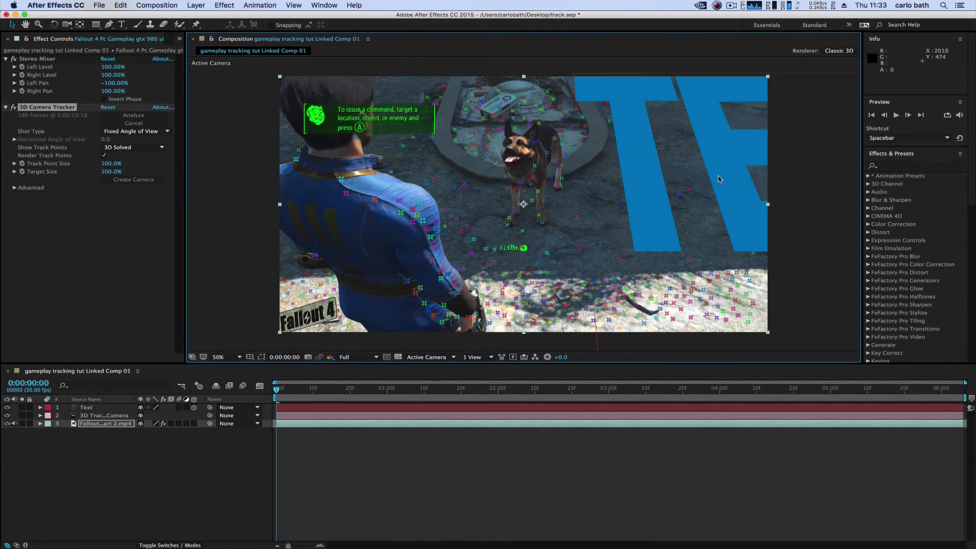
Scale the tracked text layer to 54.5% and change its wording to "DOG".
{"action": "left_click", "coordinate": [89, 407]}
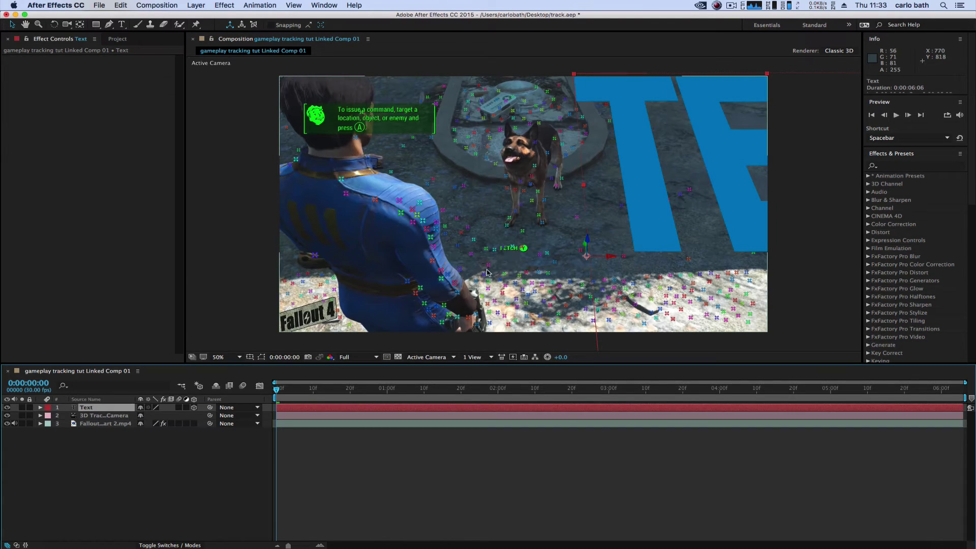
{"action": "key", "text": "s"}
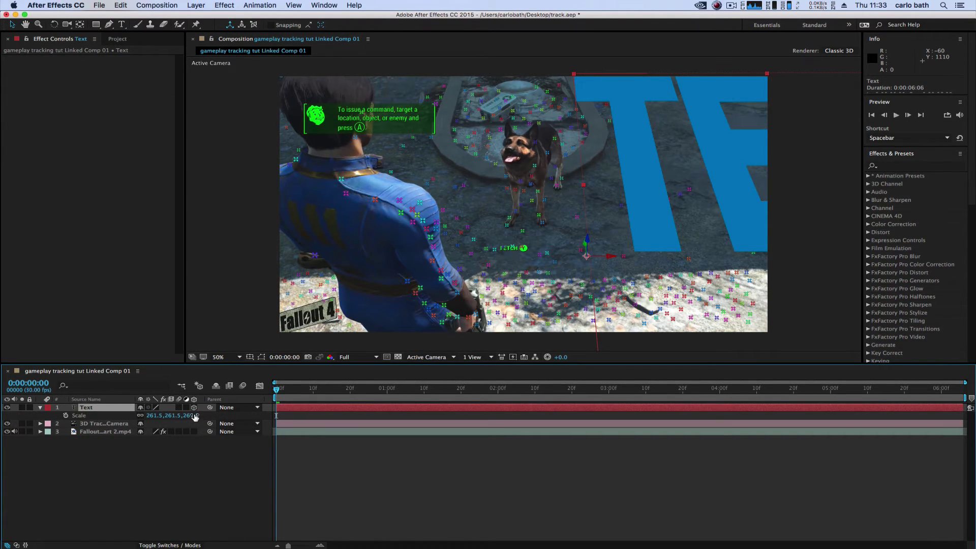
{"action": "left_click_drag", "start_coordinate": [195, 415], "coordinate": [179, 371]}
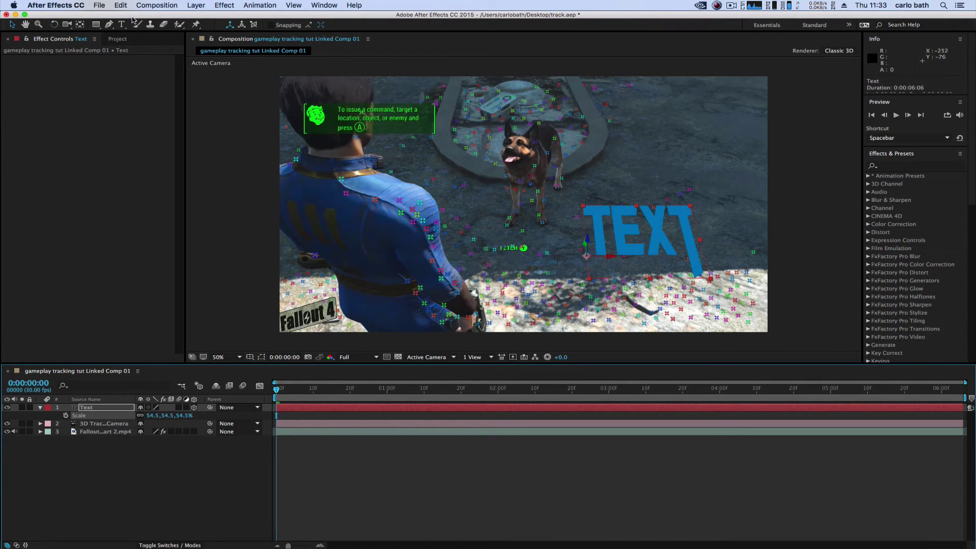
{"action": "left_click", "coordinate": [121, 24]}
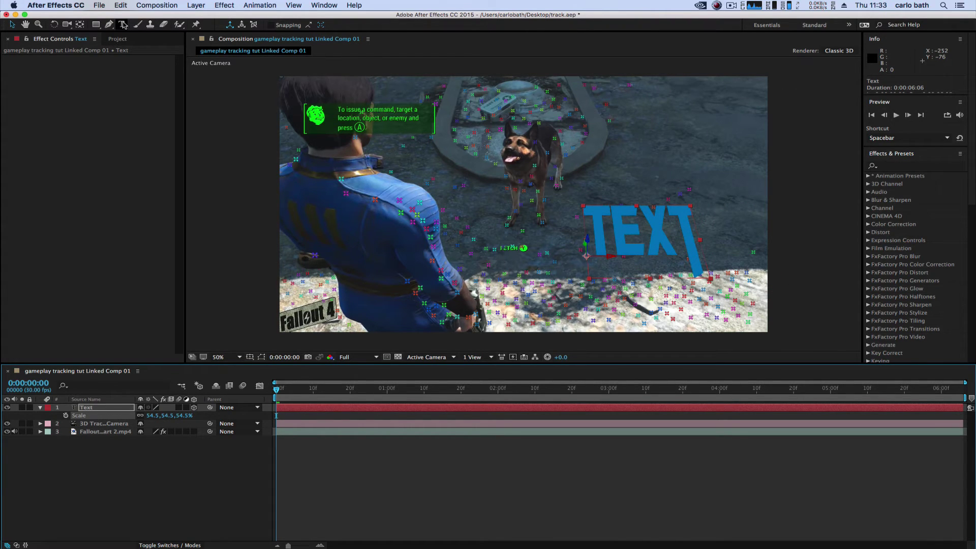
{"action": "double_click", "coordinate": [692, 229]}
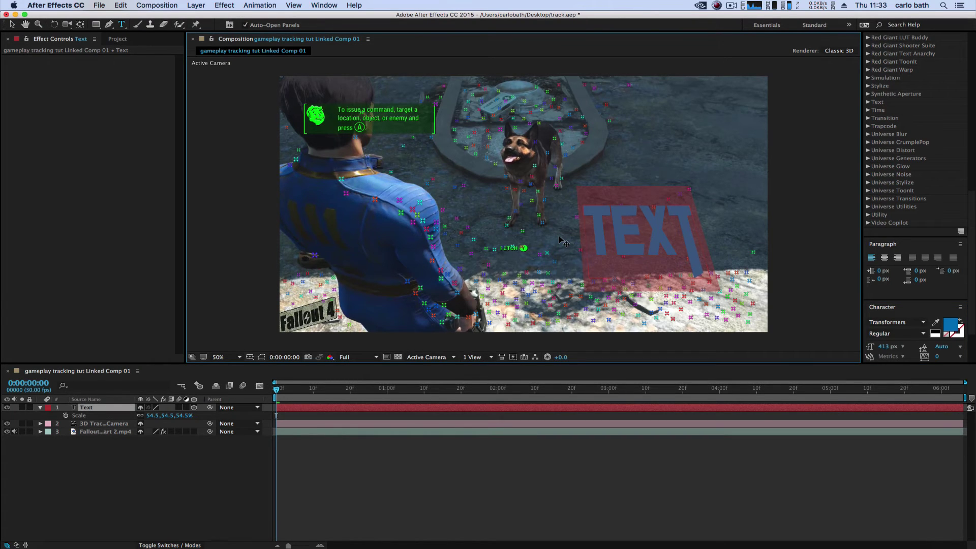
{"action": "type", "text": "DOG"}
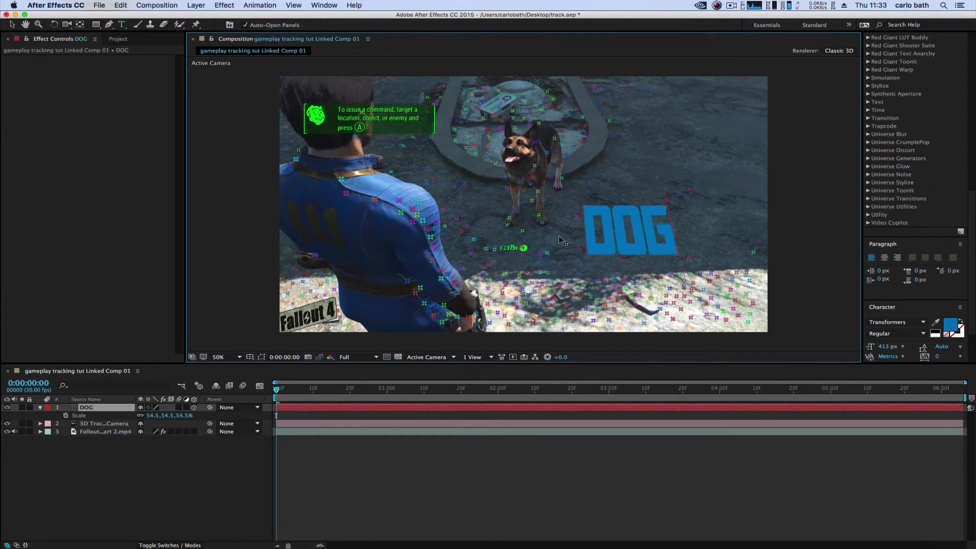
Rotate the DOG text in 3D so that its baseline slants upward across the ground beside the dog.
{"action": "left_click", "coordinate": [54, 26]}
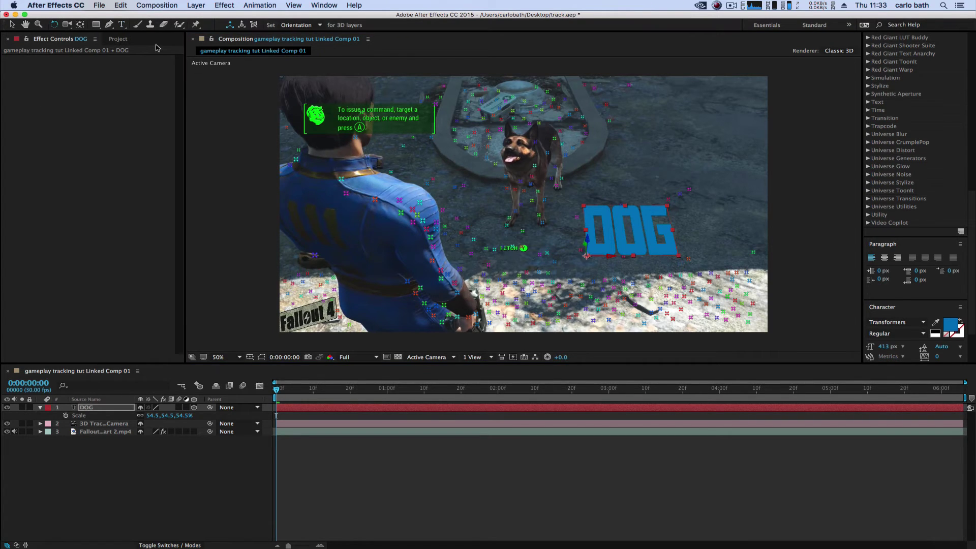
{"action": "left_click", "coordinate": [628, 231]}
{"action": "left_click_drag", "start_coordinate": [625, 226], "coordinate": [622, 234]}
{"action": "key", "text": "Caps_Lock"}
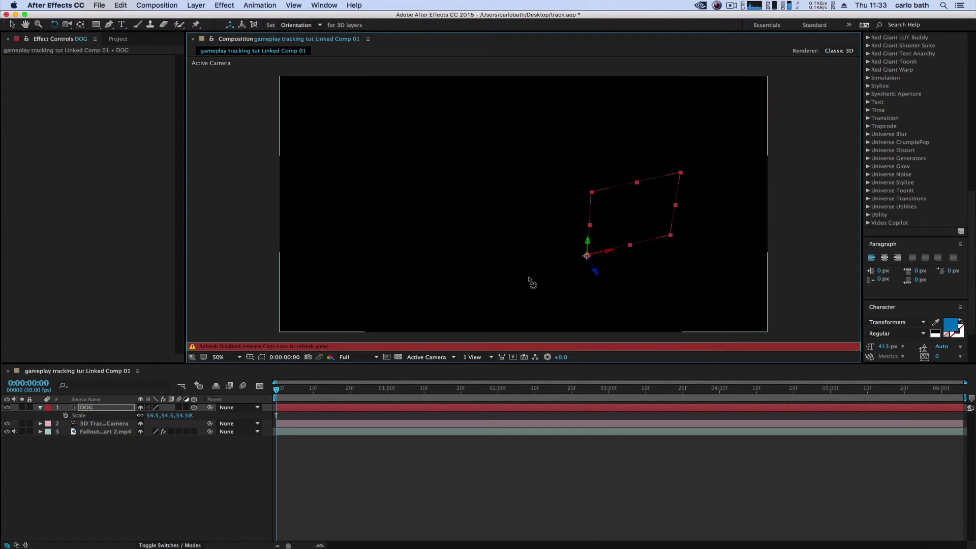
{"action": "key", "text": "Caps_Lock"}
{"action": "left_click_drag", "start_coordinate": [624, 233], "coordinate": [623, 231]}
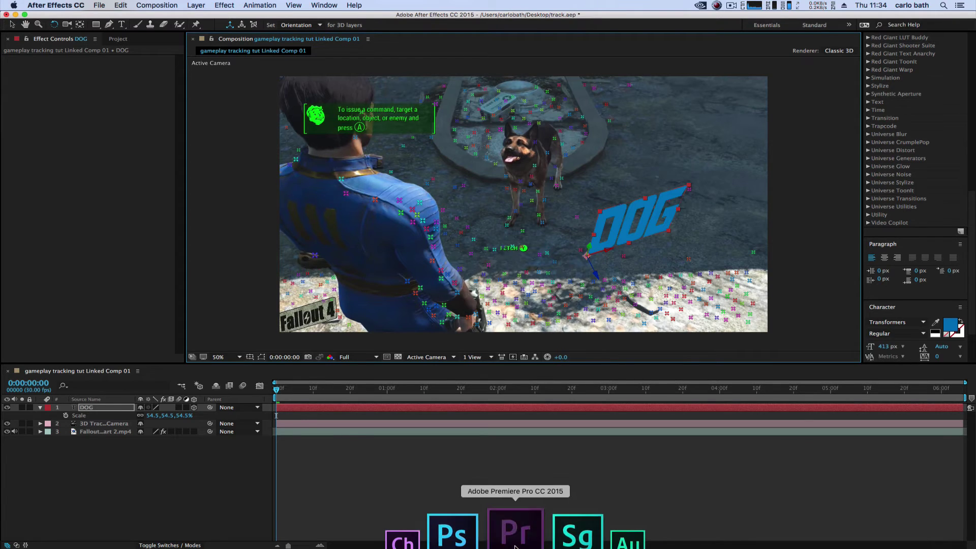
Switch to Premiere Pro and scrub through the linked segment to check the tracked DOG text.
{"action": "left_click", "coordinate": [510, 531]}
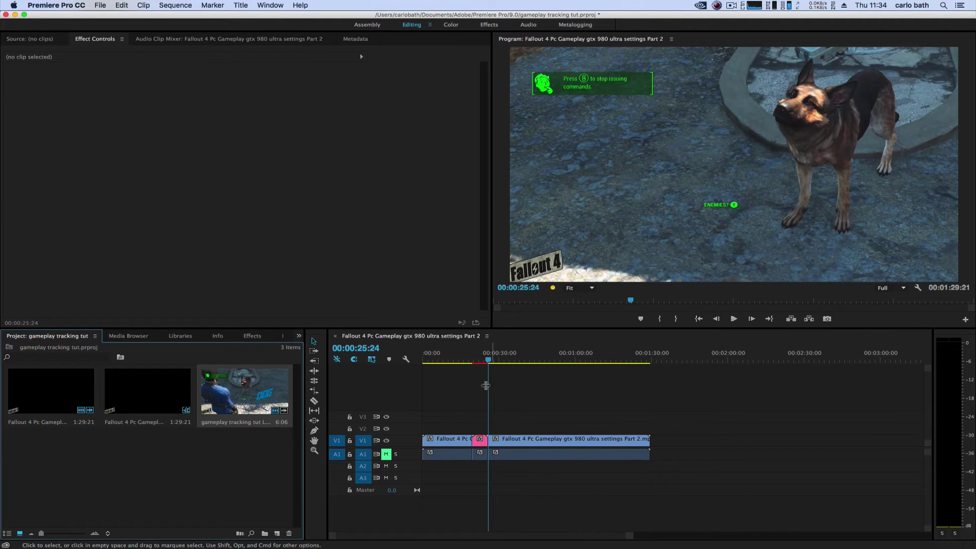
{"action": "left_click_drag", "start_coordinate": [488, 362], "coordinate": [483, 361]}
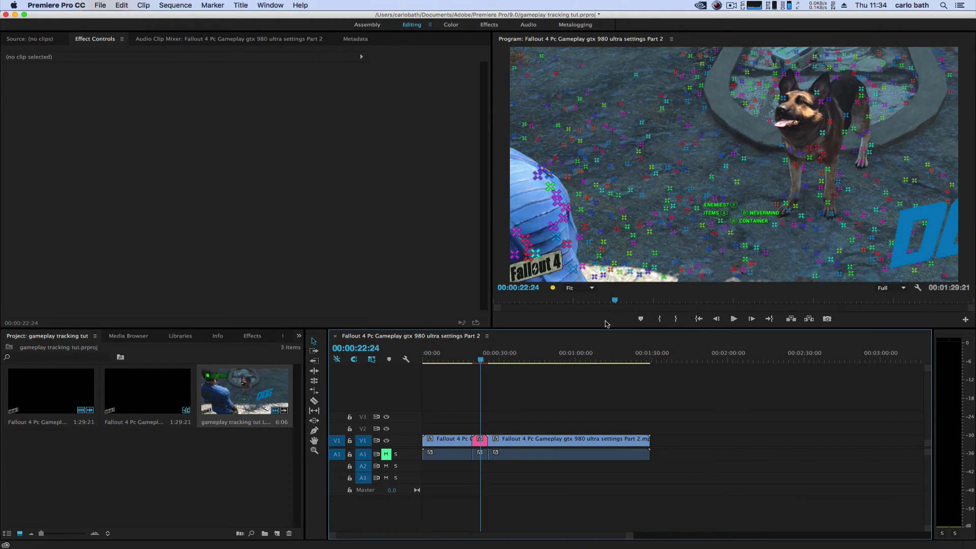
{"action": "left_click_drag", "start_coordinate": [480, 362], "coordinate": [474, 359]}
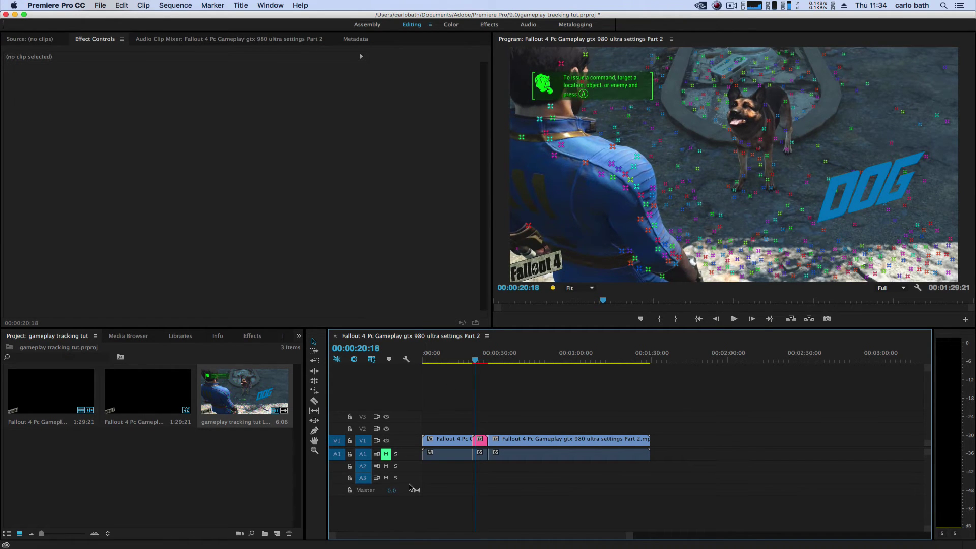
Return to After Effects and select the gameplay footage layer to show its 3D Camera Tracker settings.
{"action": "mouse_move", "coordinate": [513, 547]}
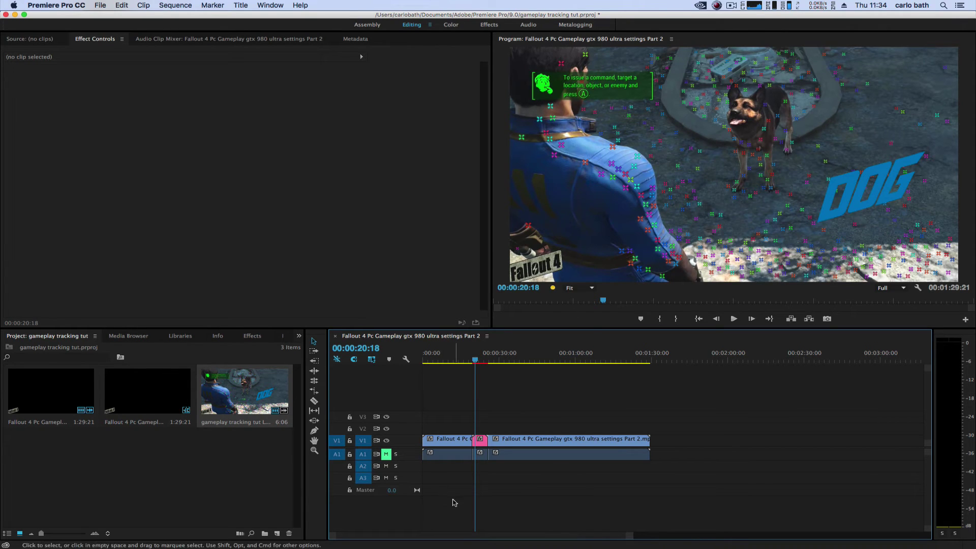
{"action": "left_click", "coordinate": [471, 545]}
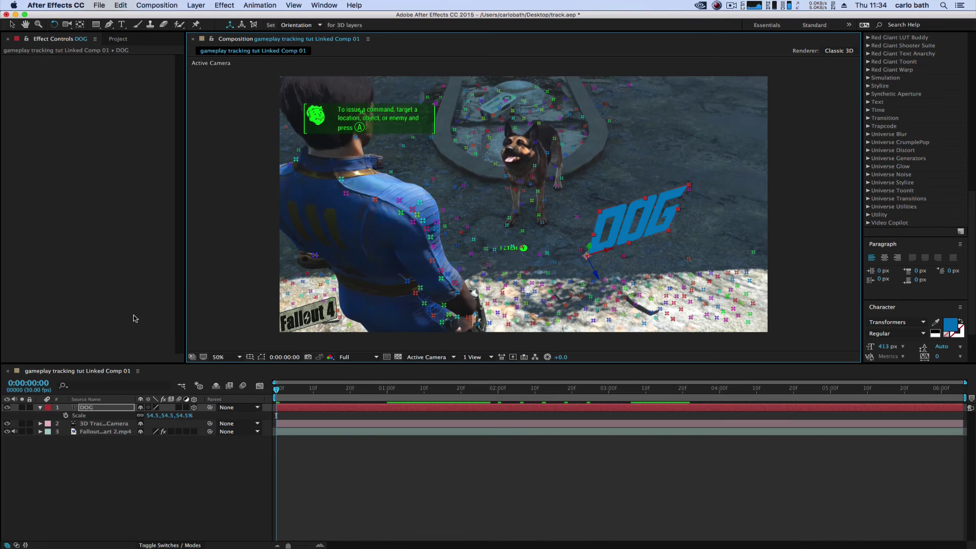
{"action": "left_click", "coordinate": [82, 431]}
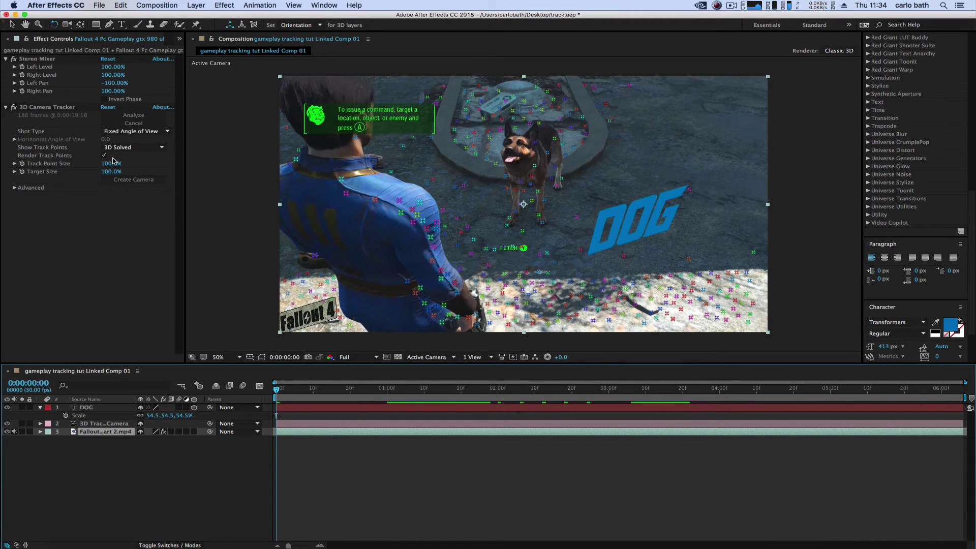
{"action": "left_click", "coordinate": [105, 156]}
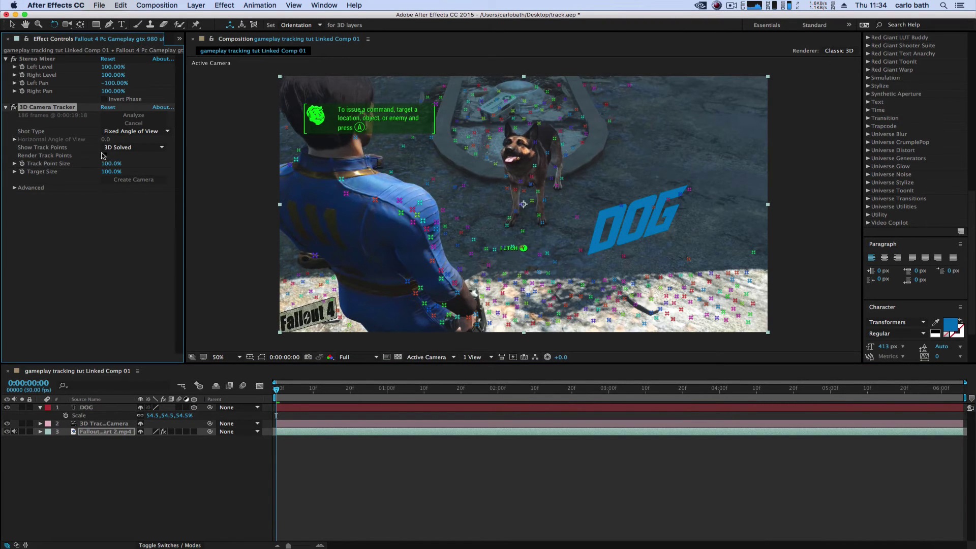
{"action": "left_click", "coordinate": [104, 155]}
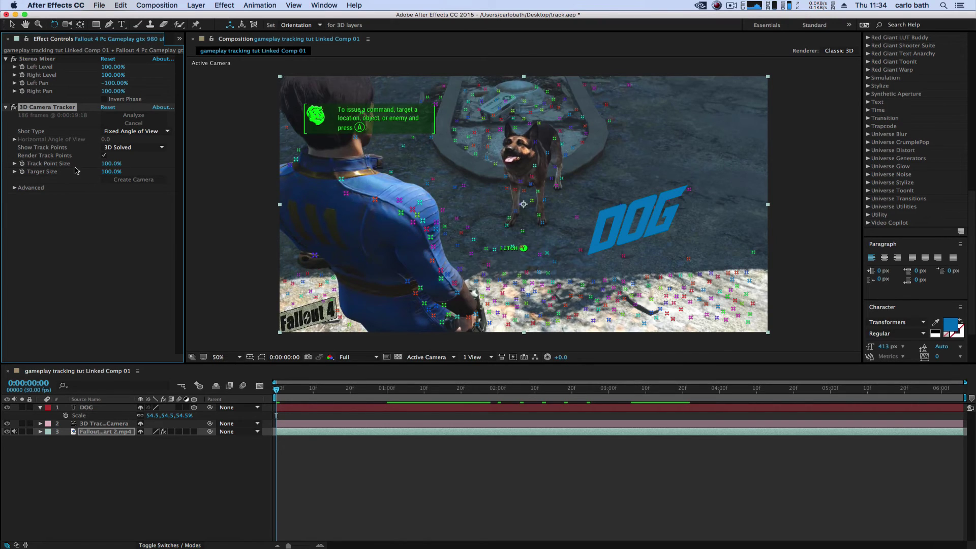
{"action": "left_click", "coordinate": [135, 147]}
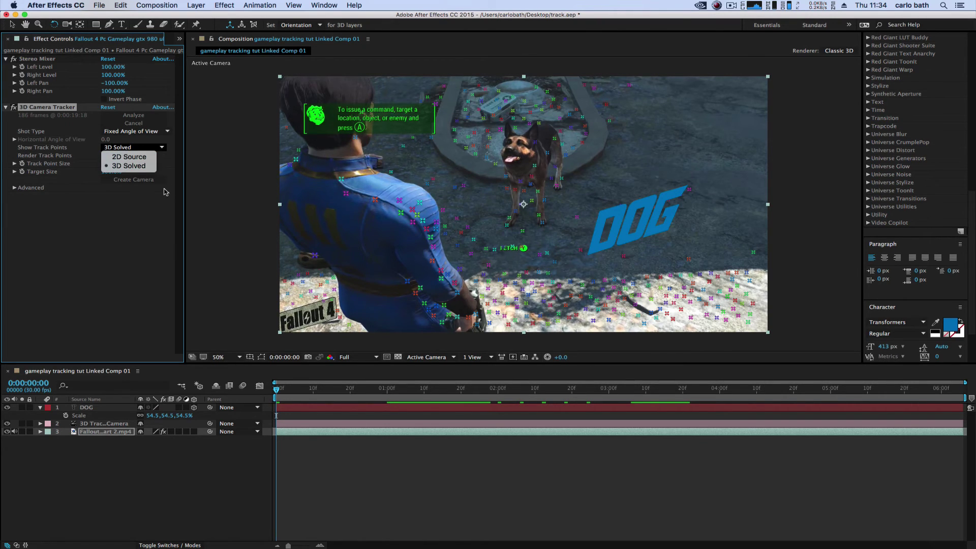
{"action": "left_click", "coordinate": [164, 169]}
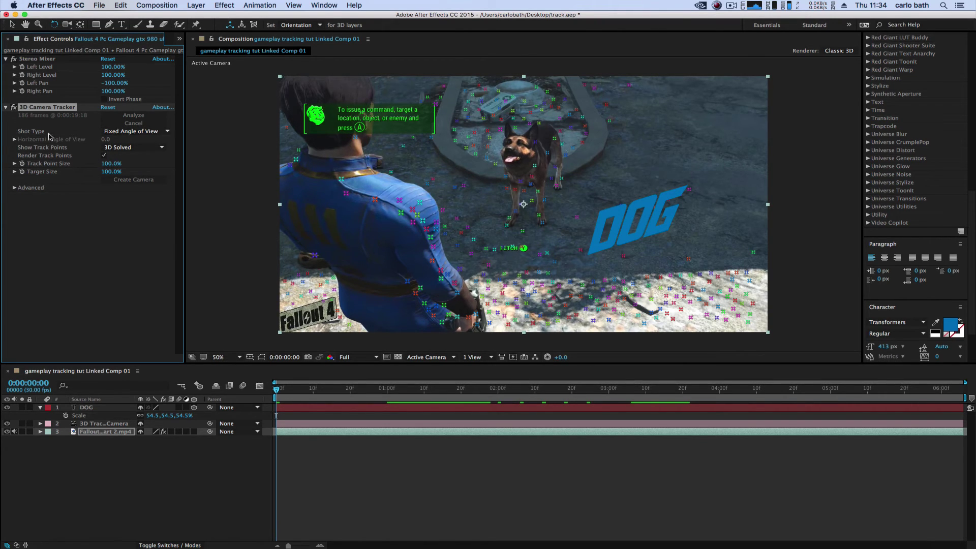
Hide the tracking markers by setting the 3D Camera Tracker's Track Point Size to 0%.
{"action": "left_click", "coordinate": [110, 164]}
{"action": "type", "text": "0"}
{"action": "key", "text": "Return"}
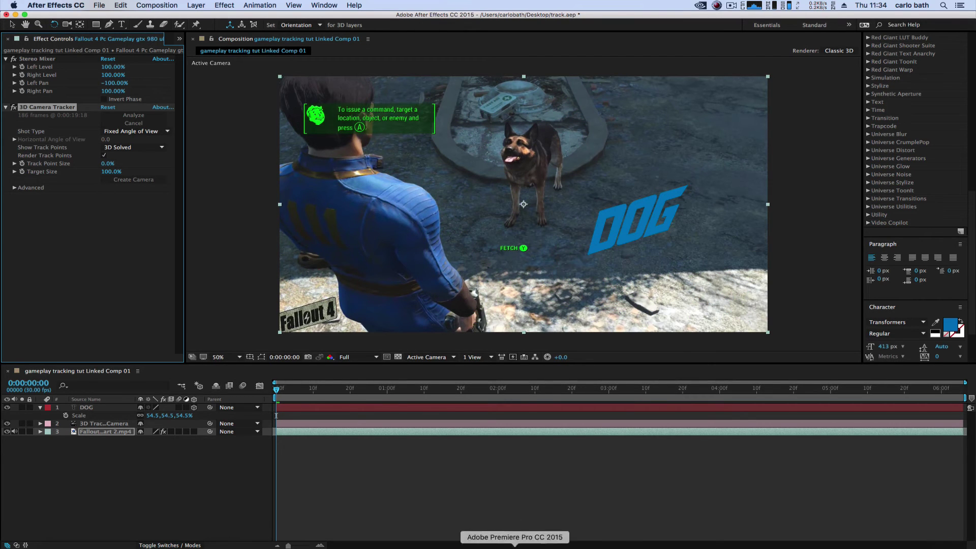
Switch to Premiere Pro and play the sequence from shortly before the linked segment to check the text.
{"action": "left_click", "coordinate": [513, 528]}
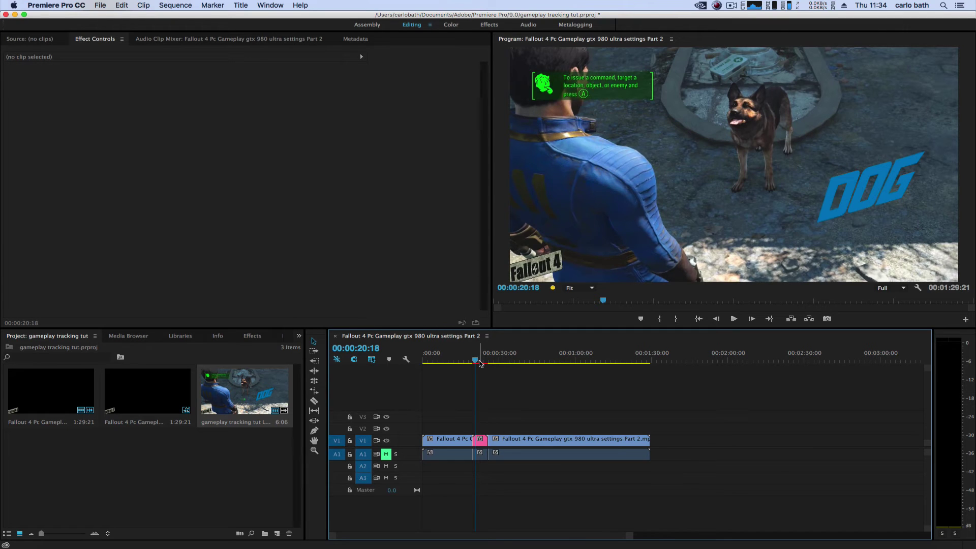
{"action": "left_click_drag", "start_coordinate": [476, 363], "coordinate": [467, 363]}
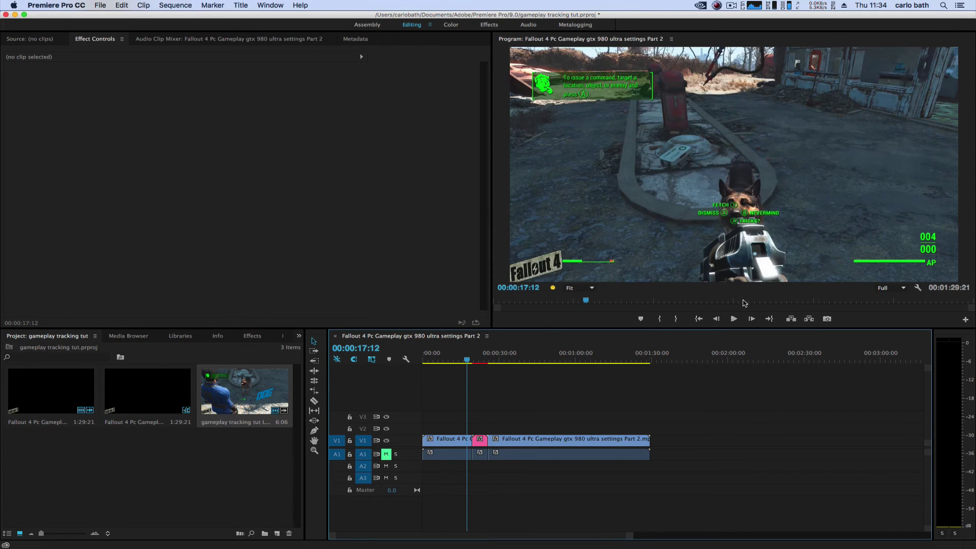
{"action": "left_click", "coordinate": [735, 320]}
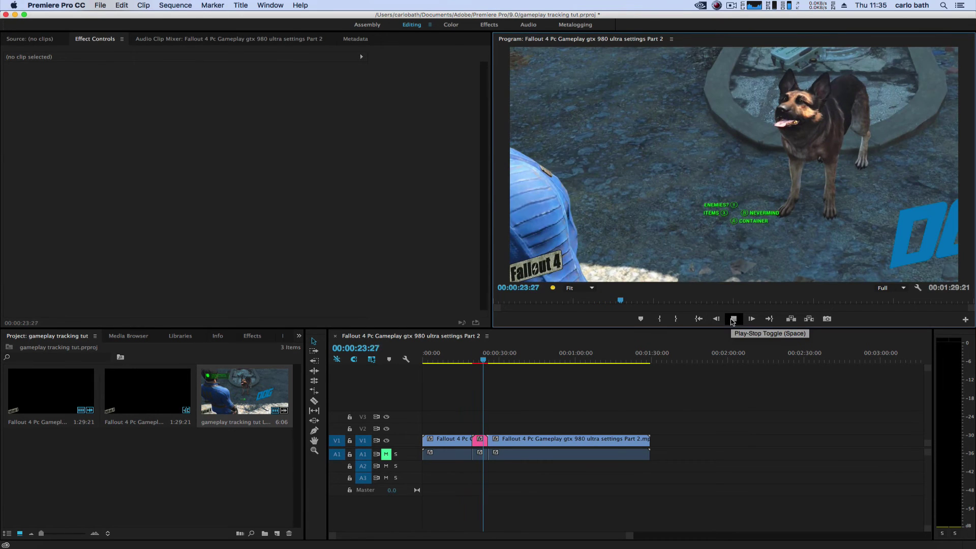
{"action": "left_click", "coordinate": [733, 318]}
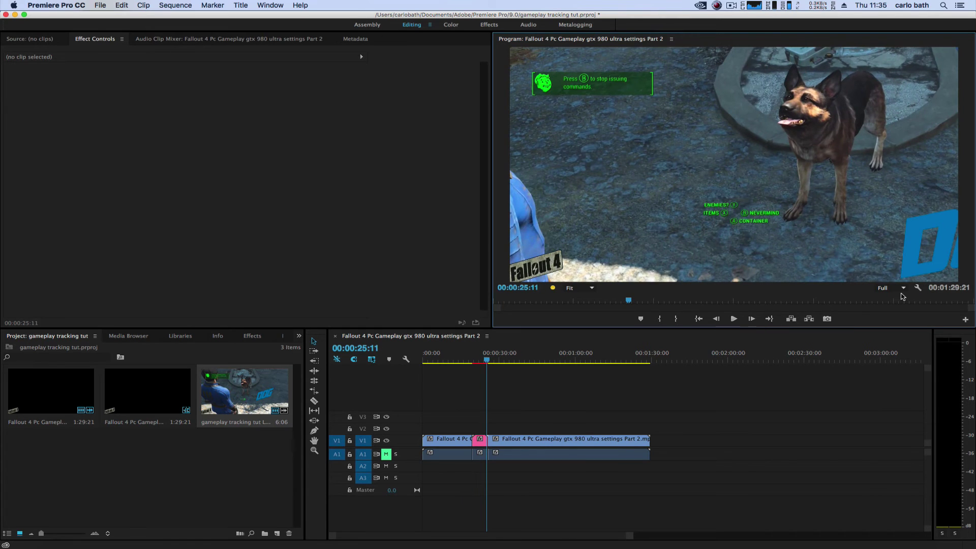
Lower the program monitor's playback resolution to 1/2 and replay the sequence through the linked segment.
{"action": "left_click", "coordinate": [903, 288]}
{"action": "left_click", "coordinate": [890, 297]}
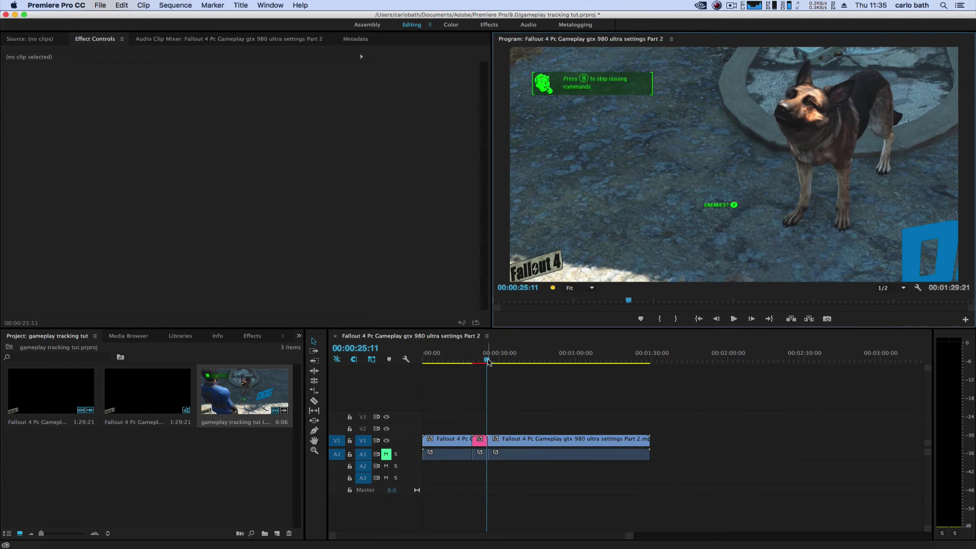
{"action": "left_click_drag", "start_coordinate": [488, 360], "coordinate": [464, 361]}
{"action": "left_click", "coordinate": [733, 319]}
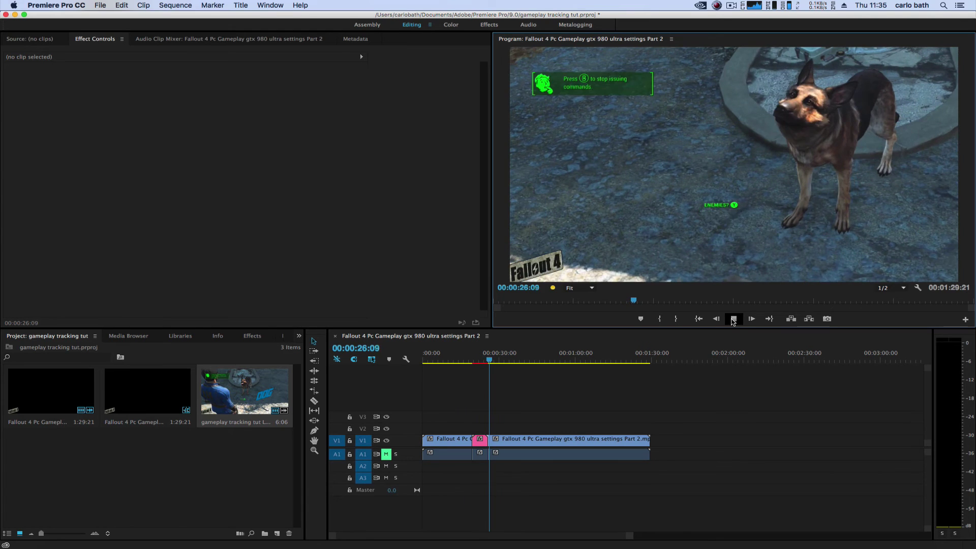
{"action": "left_click", "coordinate": [733, 320]}
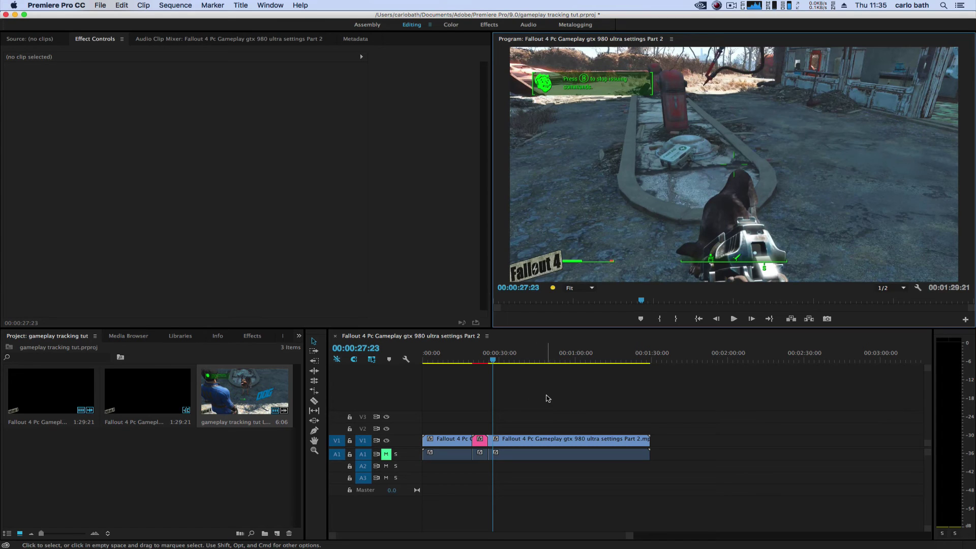
Cut the last gameplay clip with the Razor tool at 00:00:47:18 and about 5 seconds further on to isolate a short segment.
{"action": "left_click", "coordinate": [488, 363]}
{"action": "left_click_drag", "start_coordinate": [487, 363], "coordinate": [460, 363]}
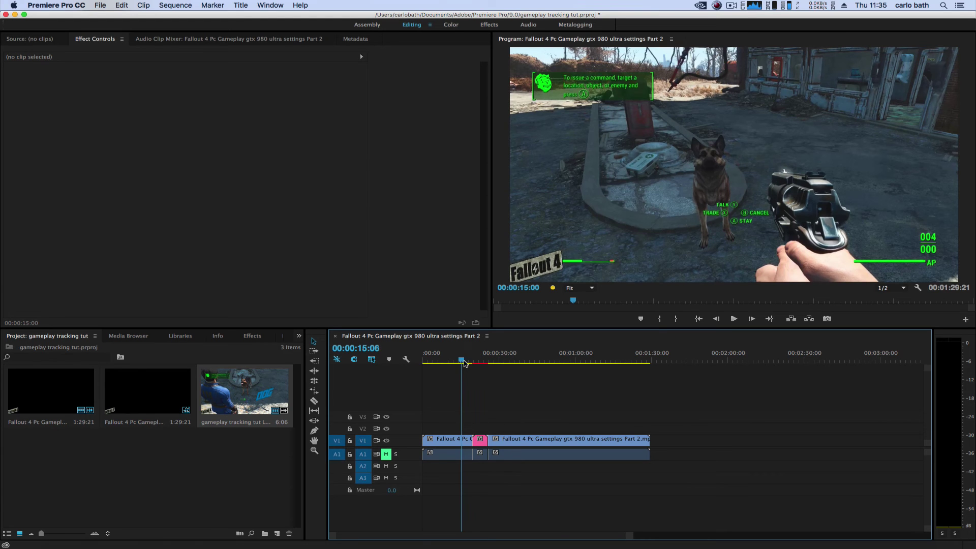
{"action": "left_click_drag", "start_coordinate": [462, 361], "coordinate": [545, 370]}
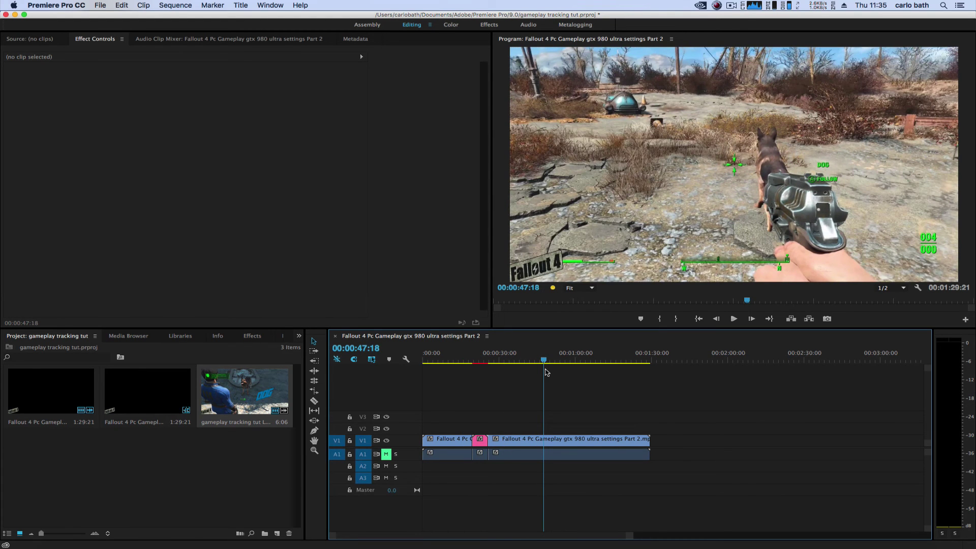
{"action": "left_click", "coordinate": [314, 402]}
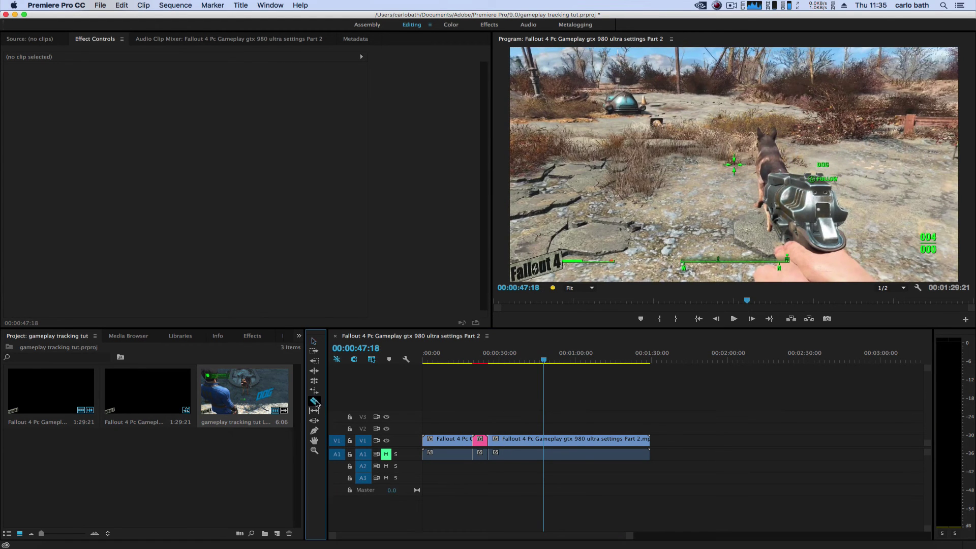
{"action": "left_click", "coordinate": [543, 441]}
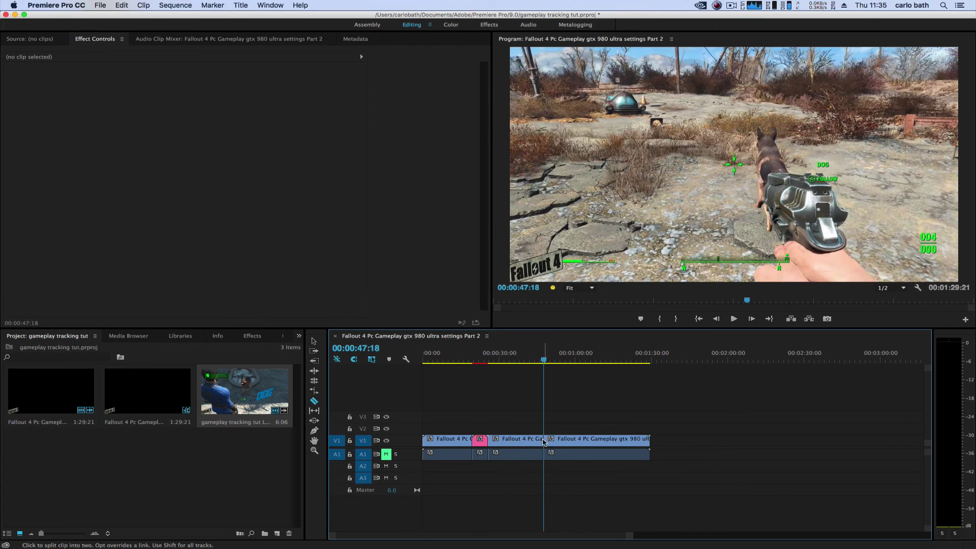
{"action": "left_click", "coordinate": [556, 439]}
{"action": "left_click", "coordinate": [314, 341]}
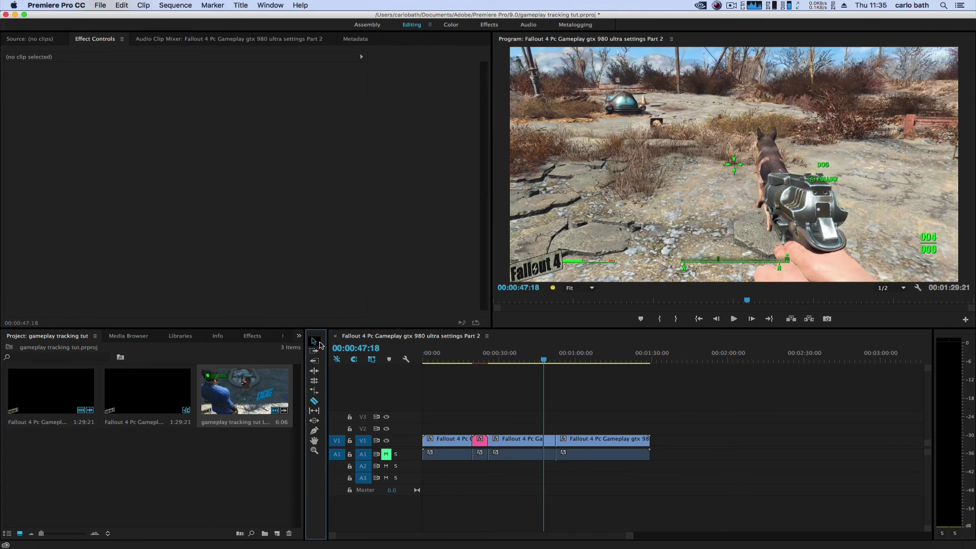
Replace the newly cut short segment with a linked After Effects composition.
{"action": "left_click", "coordinate": [544, 362]}
{"action": "left_click_drag", "start_coordinate": [544, 362], "coordinate": [546, 362]}
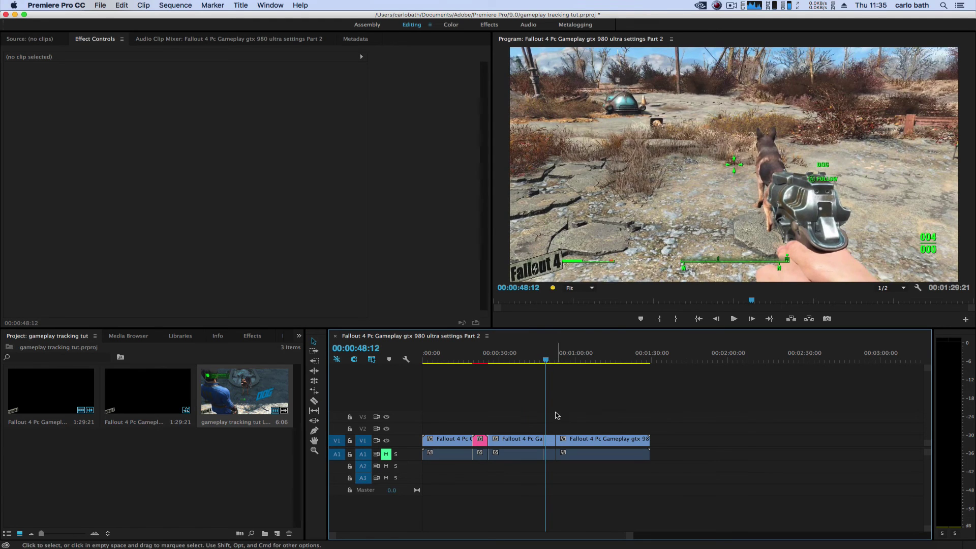
{"action": "left_click", "coordinate": [549, 442]}
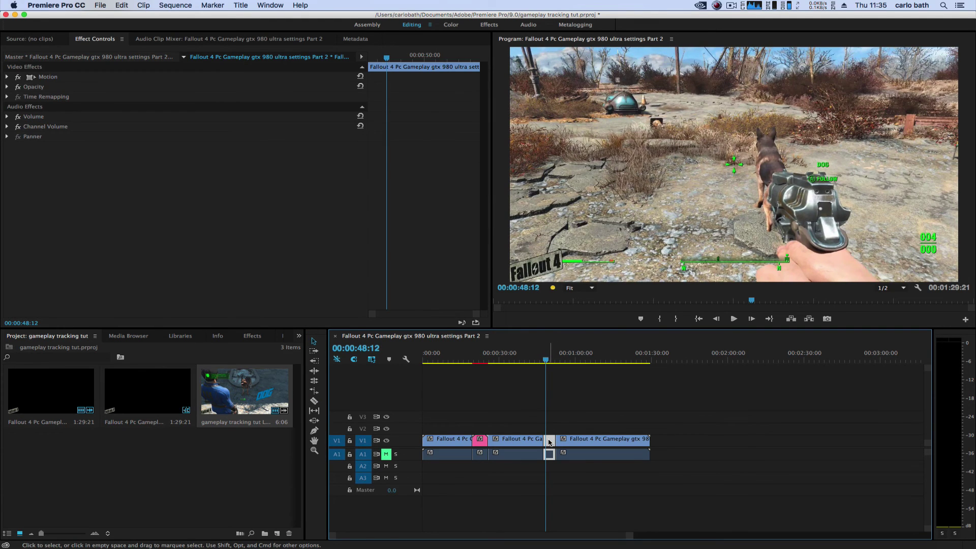
{"action": "right_click", "coordinate": [549, 443]}
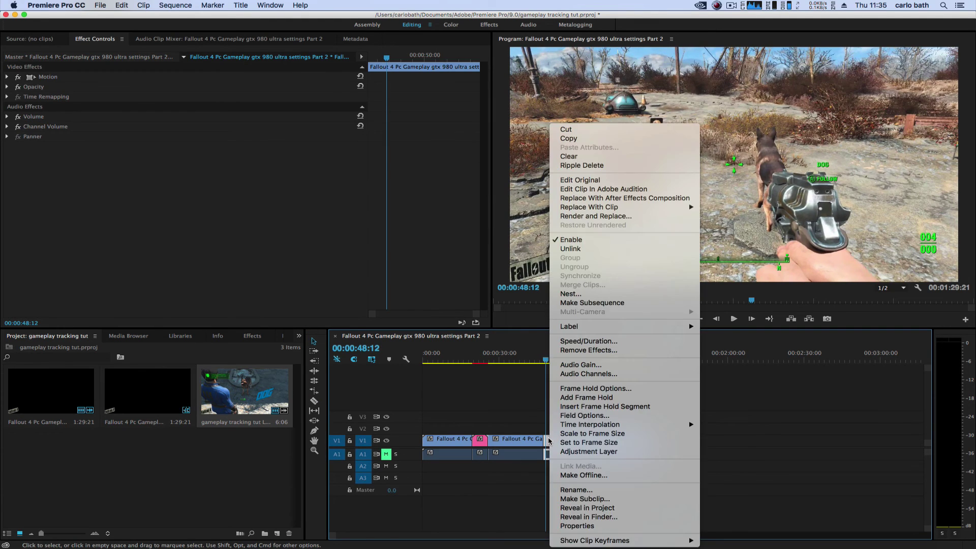
{"action": "left_click", "coordinate": [576, 199]}
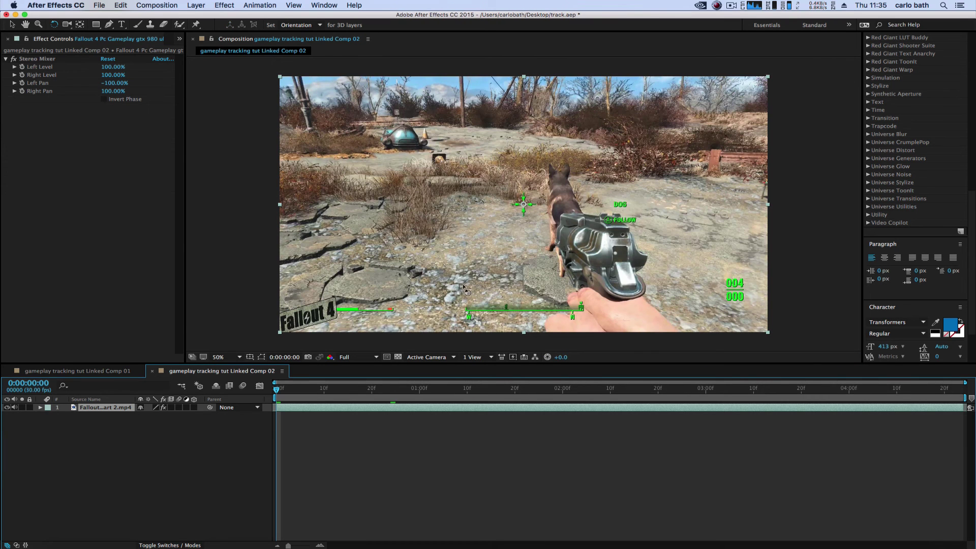
Start camera tracking on the footage layer of the new linked composition.
{"action": "left_click", "coordinate": [260, 6]}
{"action": "left_click", "coordinate": [270, 163]}
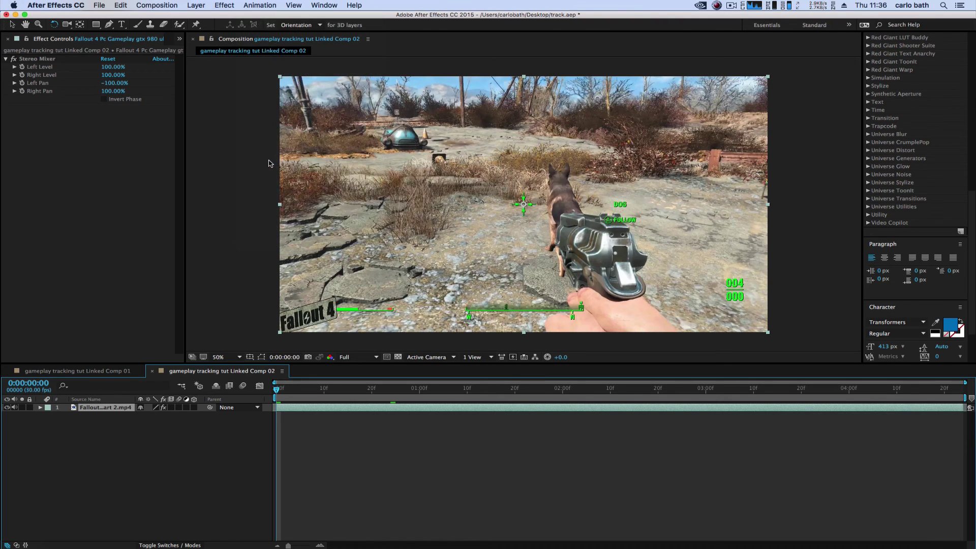